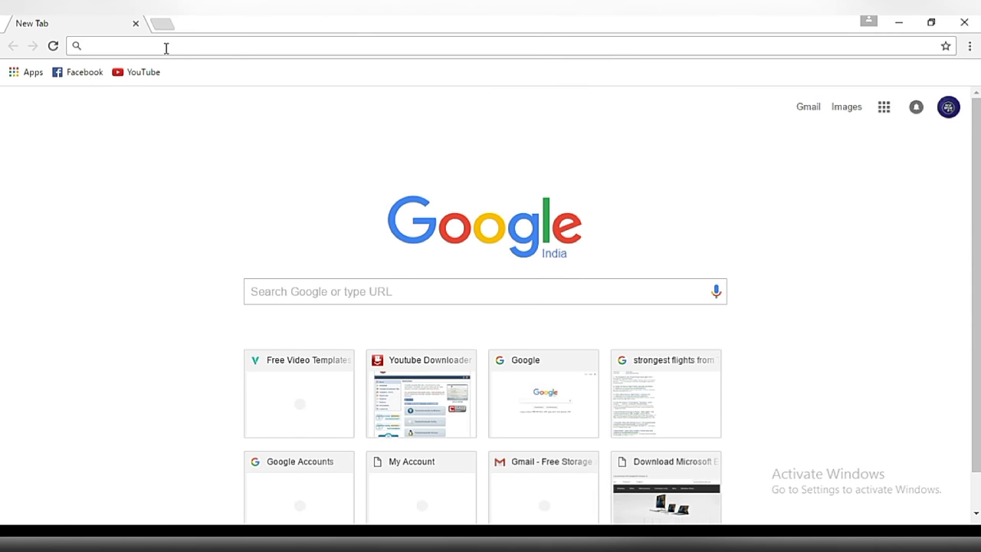
type("WWW")
key("BackSpace")
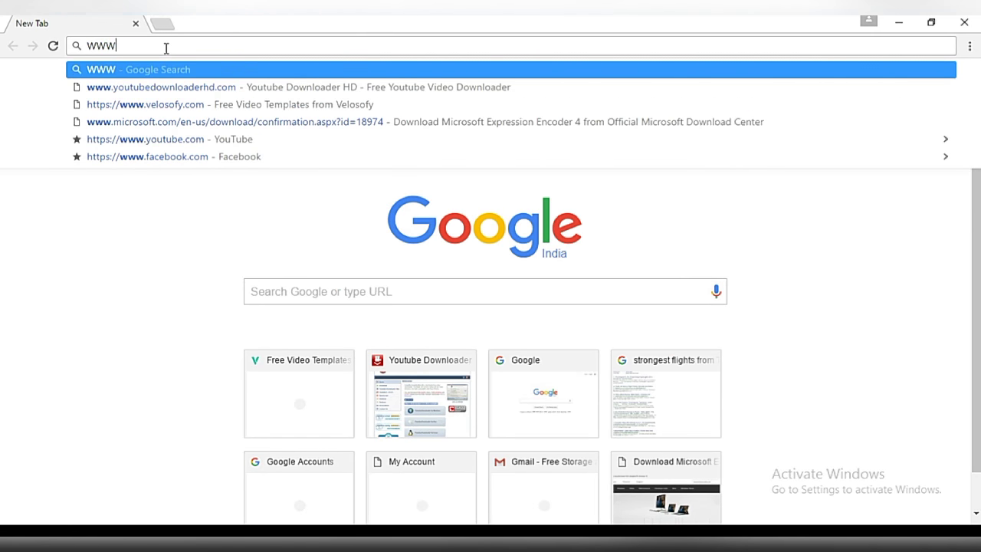
key("BackSpace")
key("BackSpace")
key("BackSpace")
type("www")
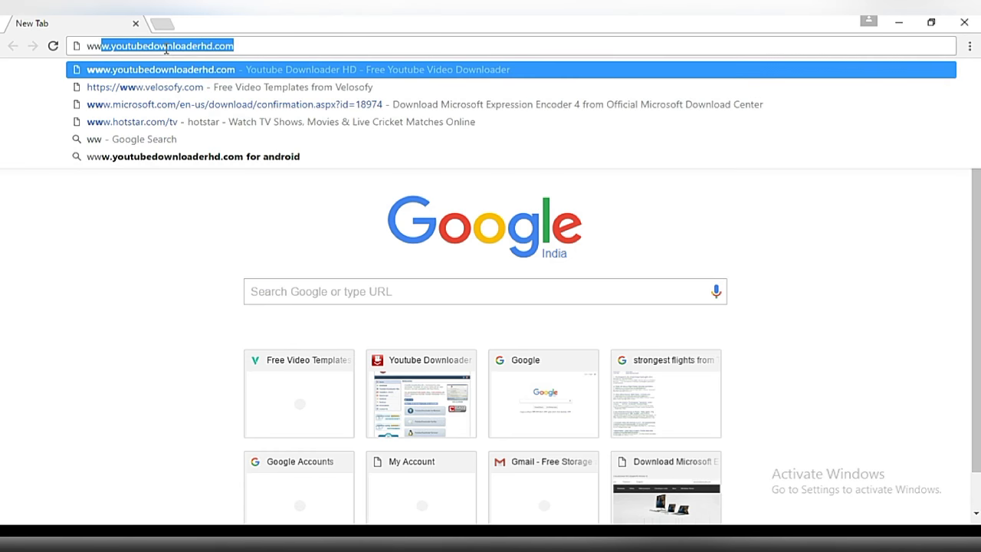
type(".")
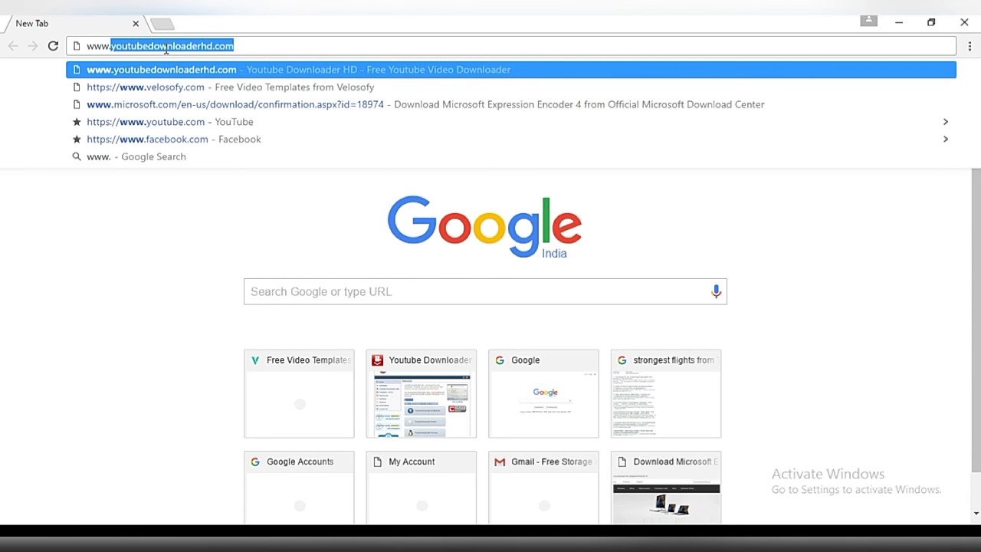
type("velo")
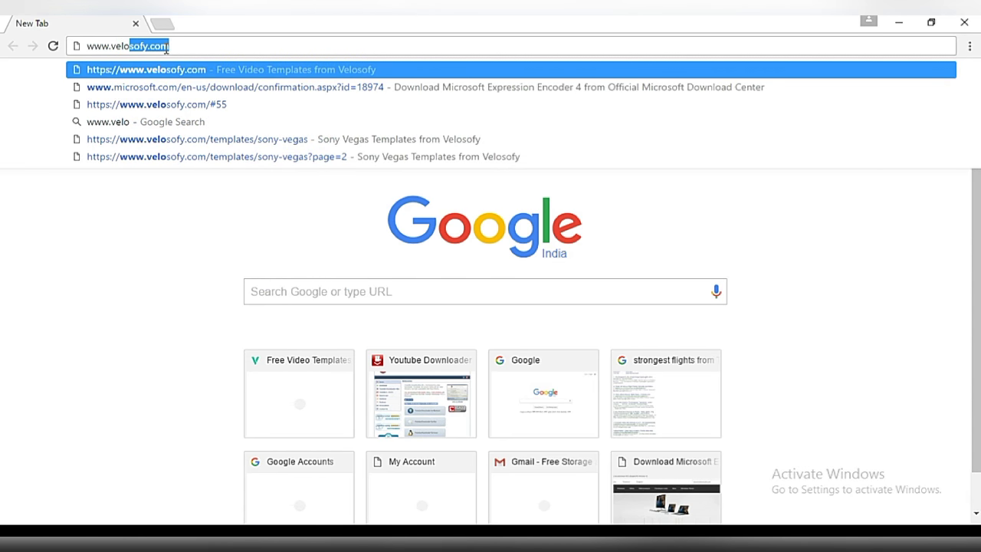
type("sofy")
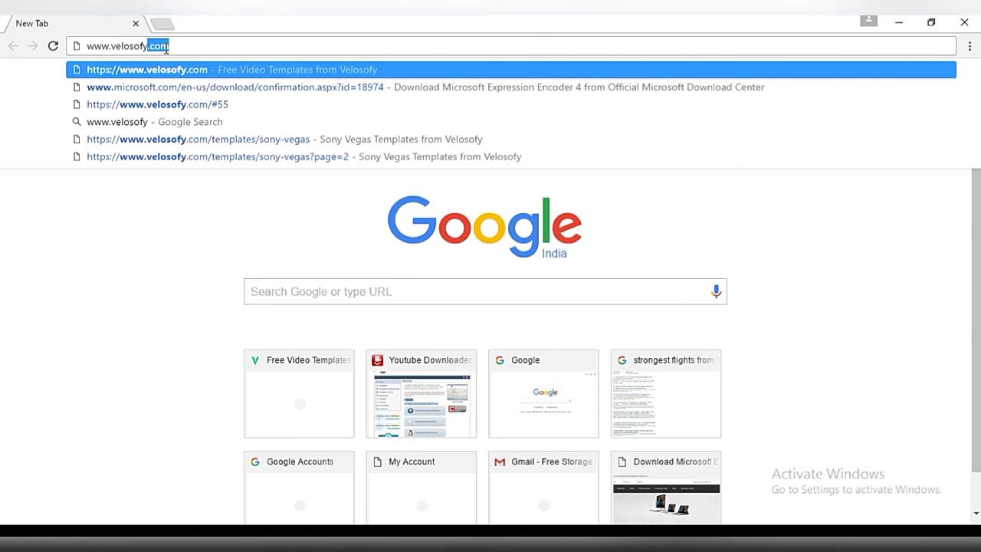
key("Return")
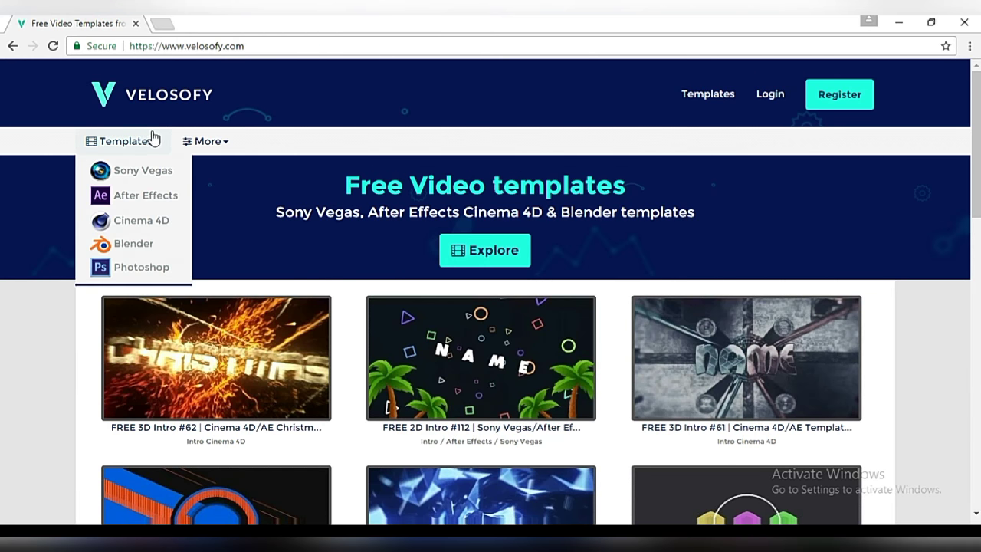
mouse_move(124, 141)
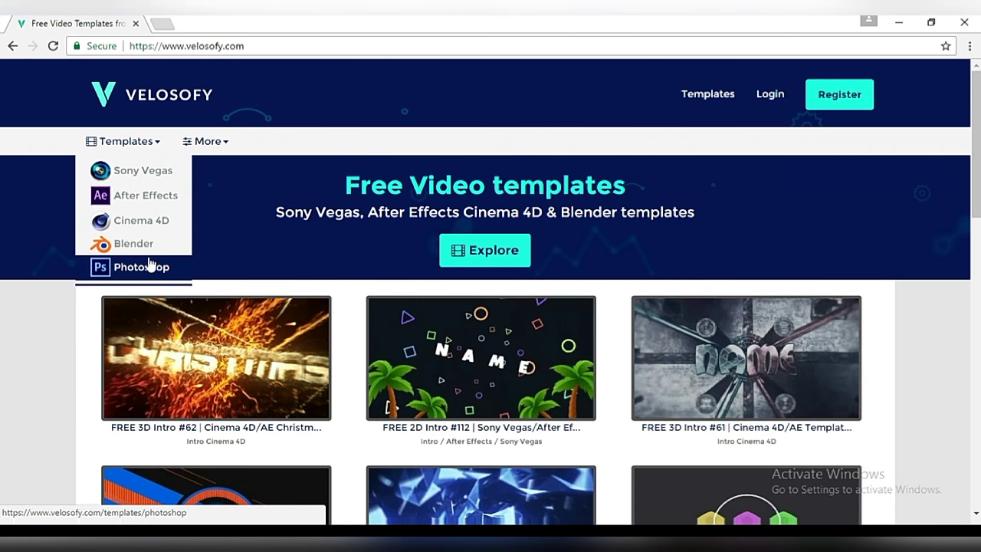
Step: Show the Sony Vegas templates listing and go to its second page
left_click(157, 176)
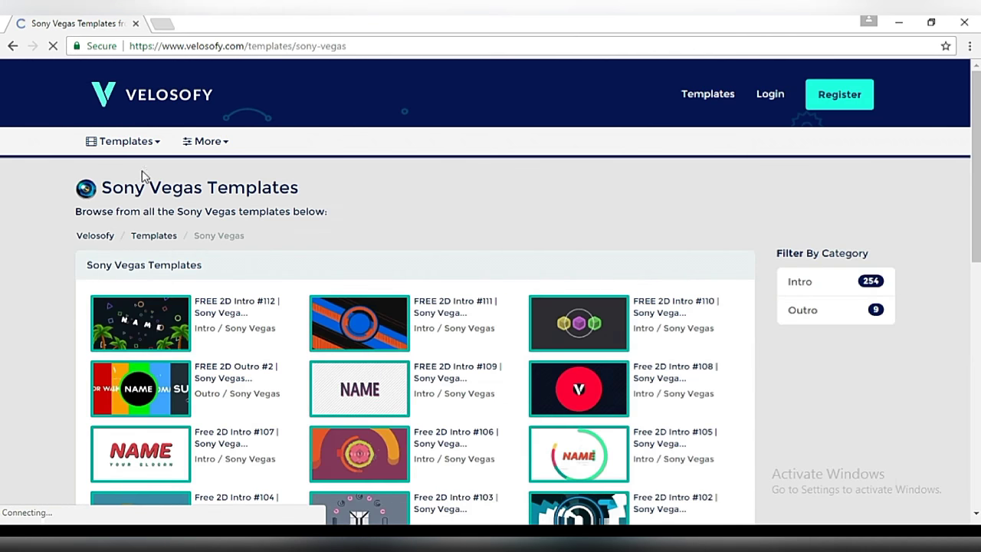
scroll(326, 291, "down", 1)
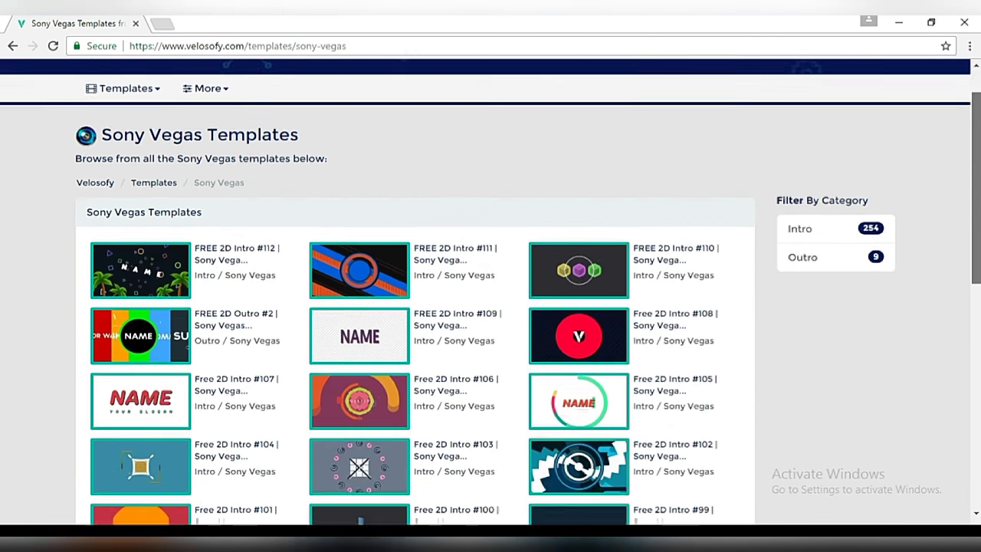
scroll(388, 424, "down", 3)
scroll(388, 424, "down", 3)
scroll(388, 424, "down", 3)
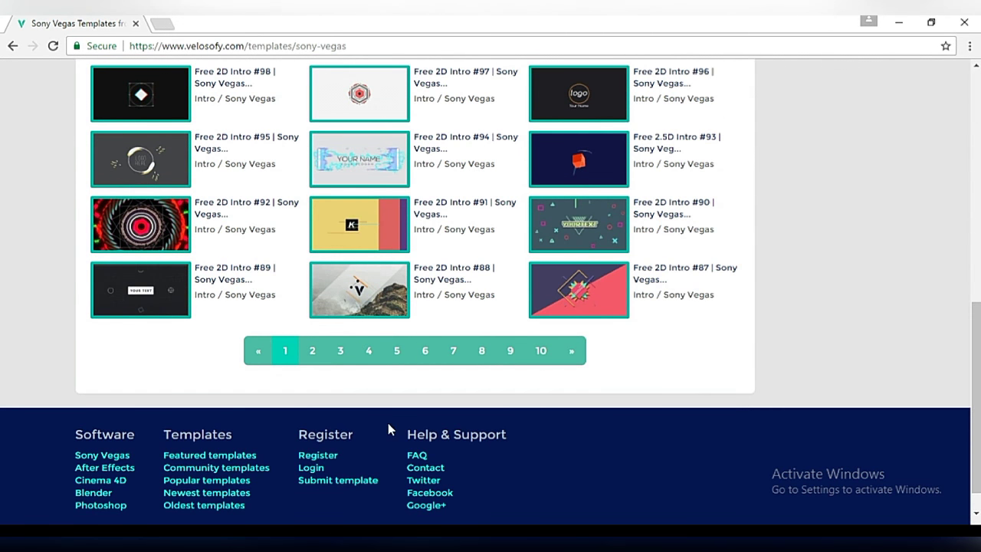
left_click(311, 357)
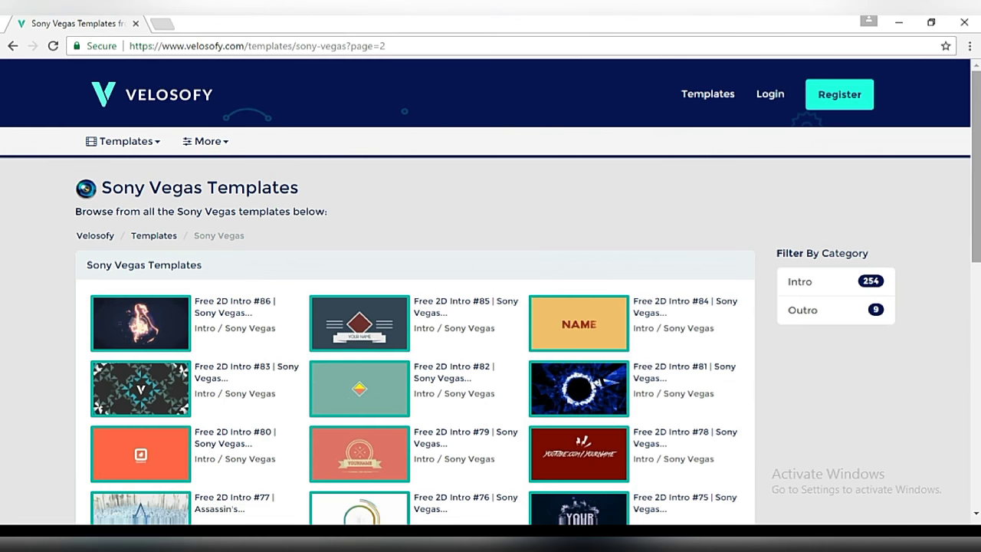
Step: Open the Free 2D Intro #75 template and go to its download page
scroll(491, 307, "down", 1)
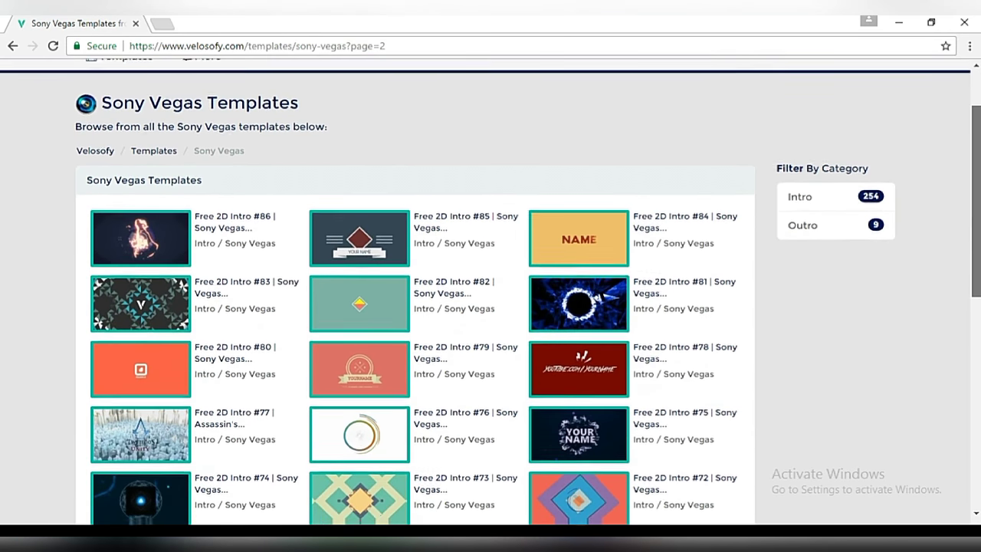
scroll(979, 337, "down", 1)
scroll(979, 337, "down", 2)
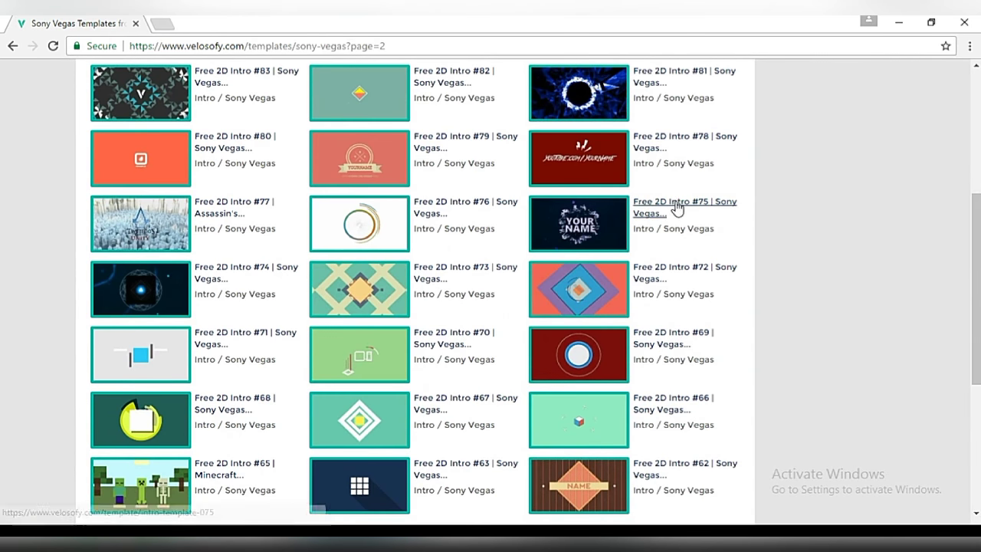
left_click(678, 207)
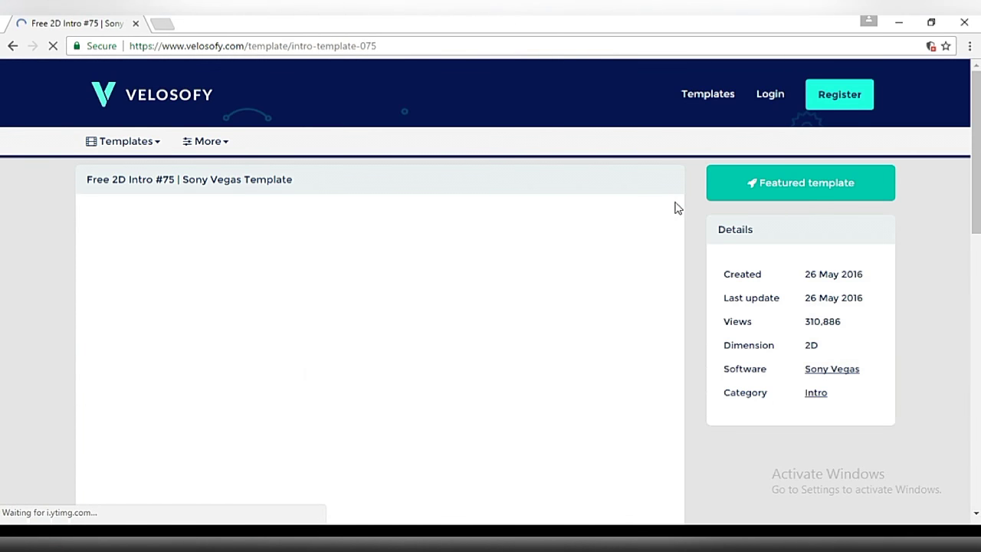
scroll(677, 207, "down", 1)
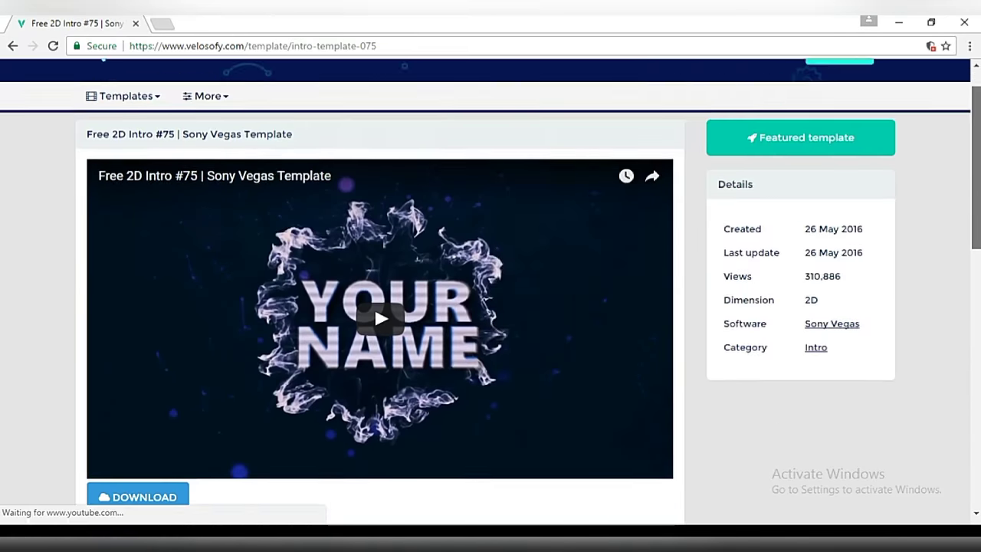
scroll(374, 210, "down", 2)
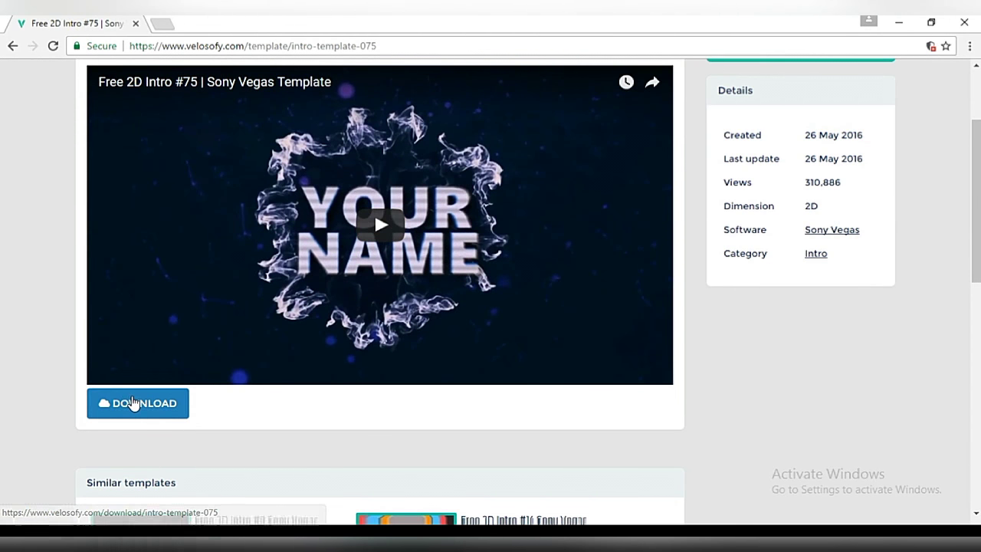
left_click(133, 403)
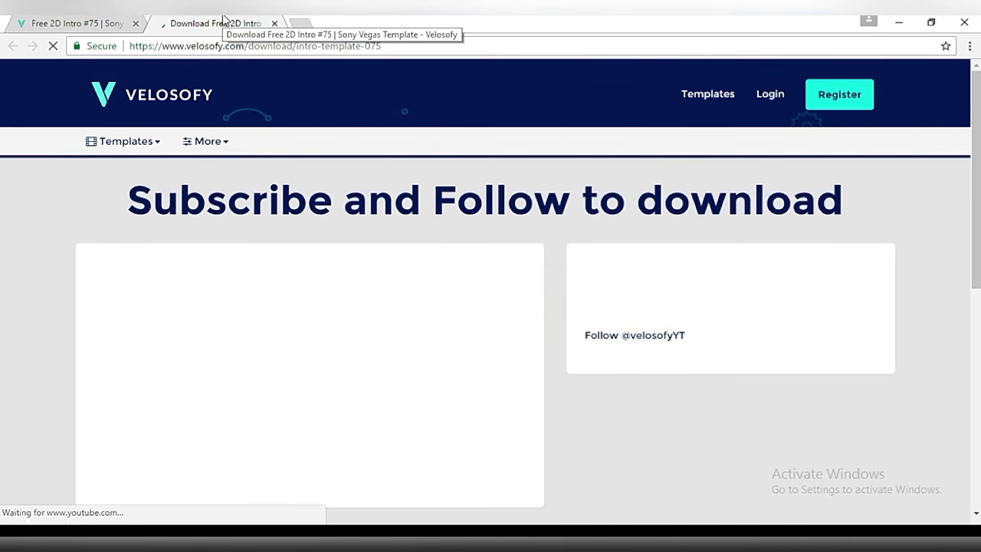
Step: Wait out the countdown, then follow SONY VEGAS DOWNLOAD to MediaFire's Sv_intro75.zip page
scroll(491, 291, "down", 1)
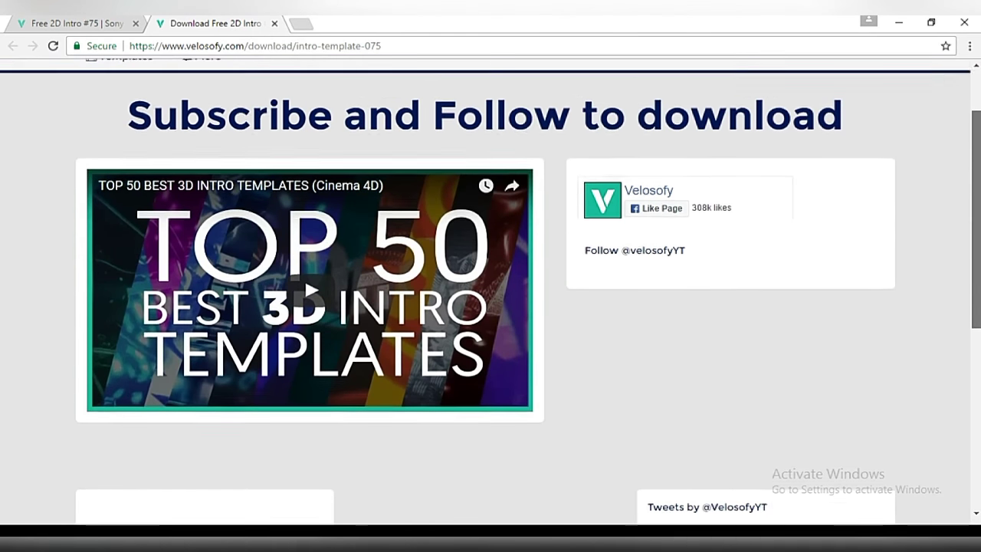
scroll(491, 291, "down", 1)
scroll(305, 183, "down", 1)
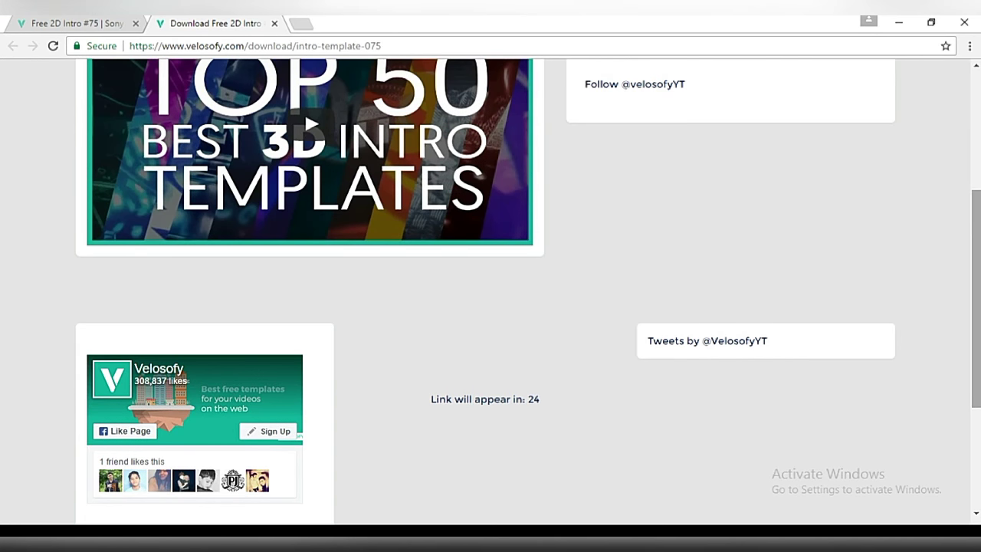
mouse_move(978, 200)
left_mouse_down()
mouse_move(978, 167)
mouse_move(917, 152)
left_mouse_up()
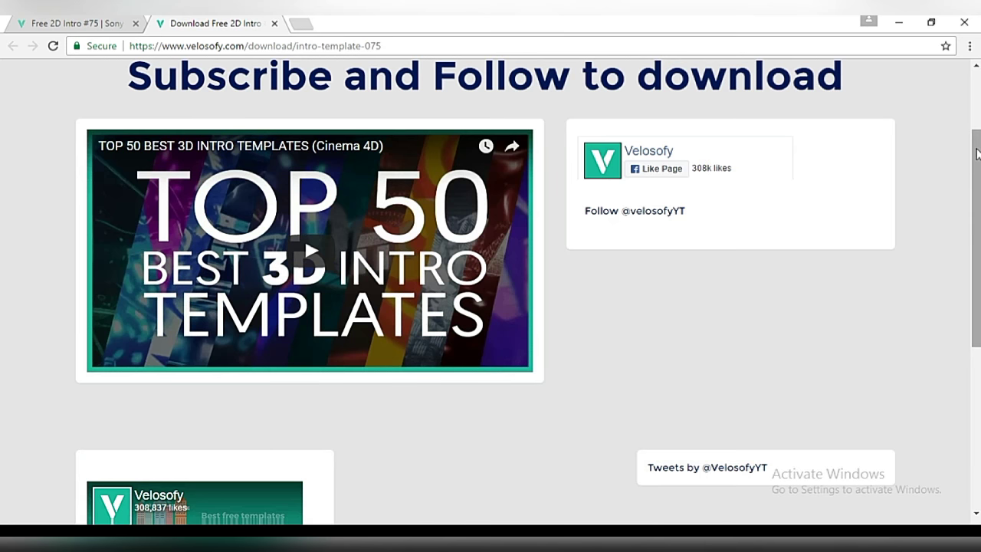
scroll(709, 168, "down", 2)
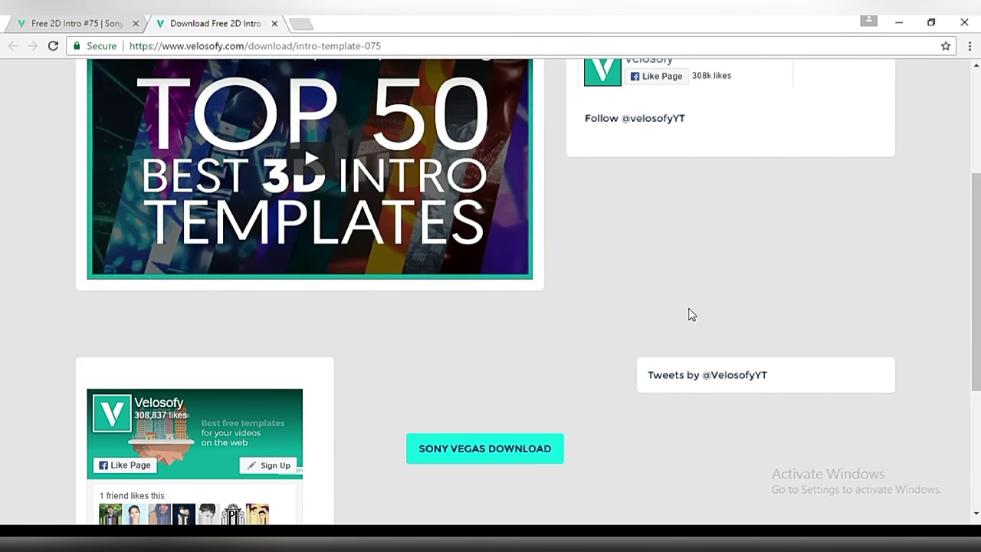
left_click(526, 456)
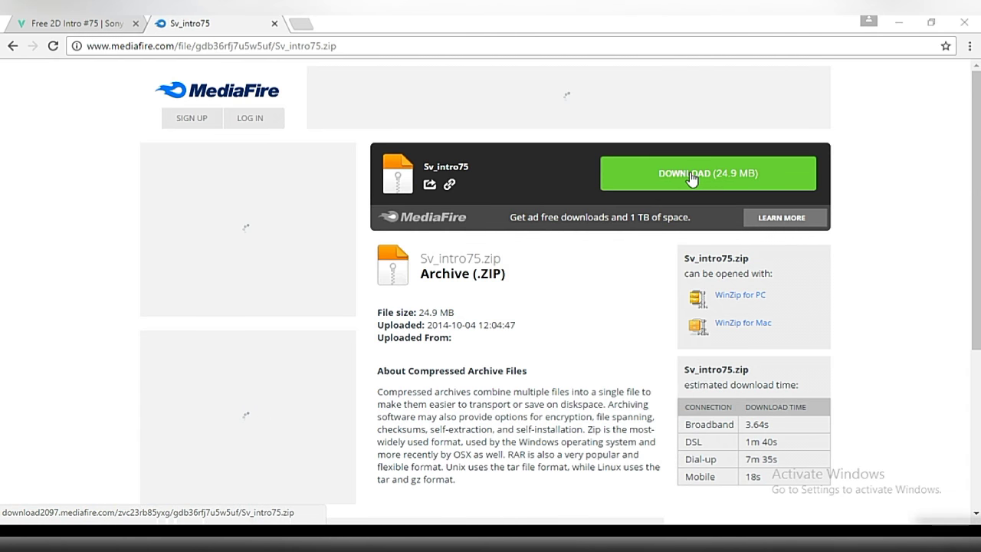
Step: Start the 24.9 MB Sv_intro75.zip download, pause it, and open File Explorer
left_click(692, 178)
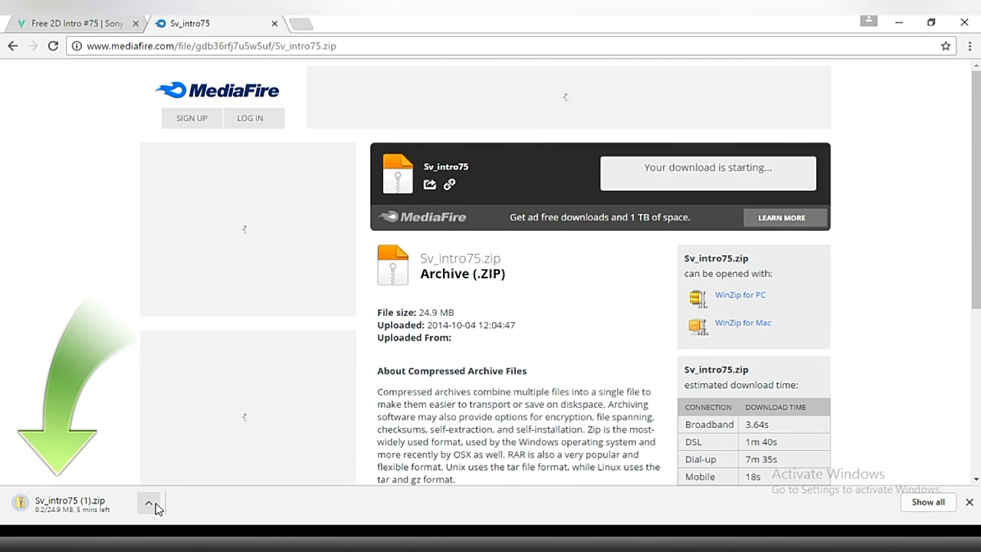
left_click(156, 508)
left_click(194, 440)
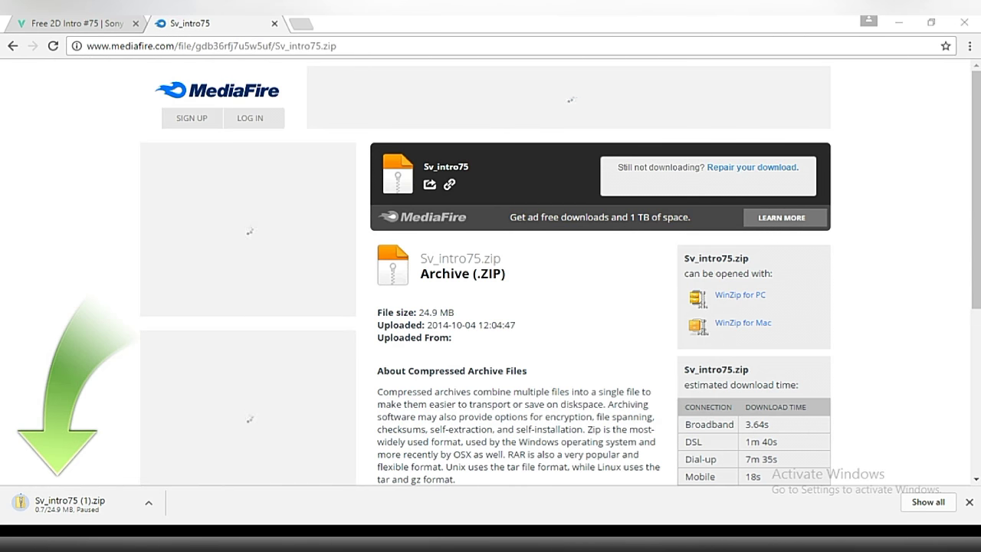
key("super+e")
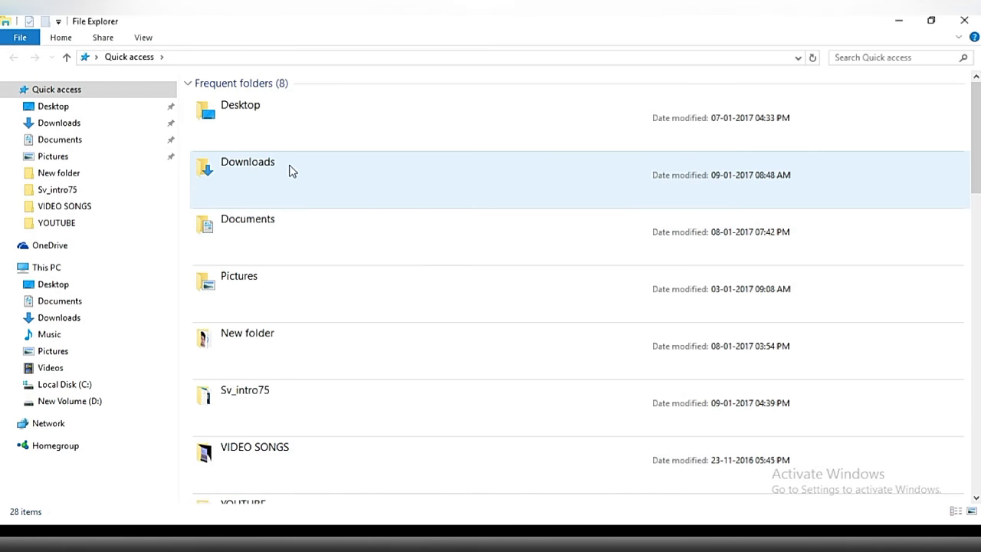
Step: Open Downloads > Sv_intro75 and launch the 'OPEN TO EDIT! by V2GX' project in Vegas Pro
double_click(291, 169)
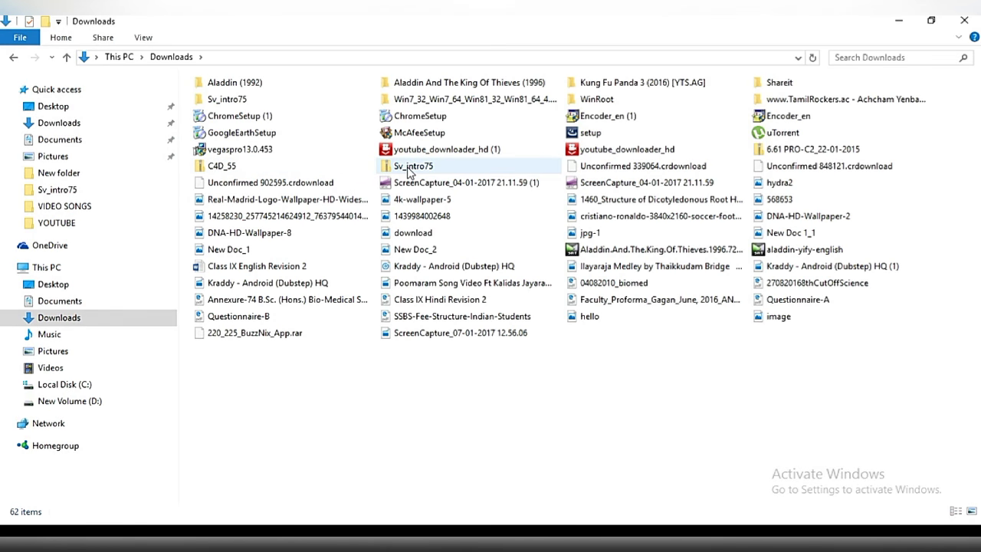
double_click(262, 104)
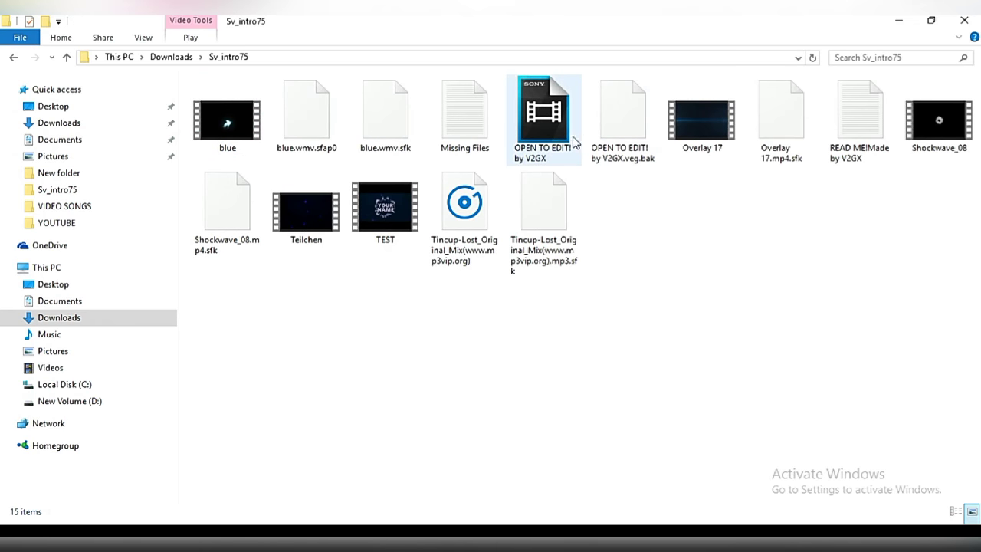
double_click(562, 137)
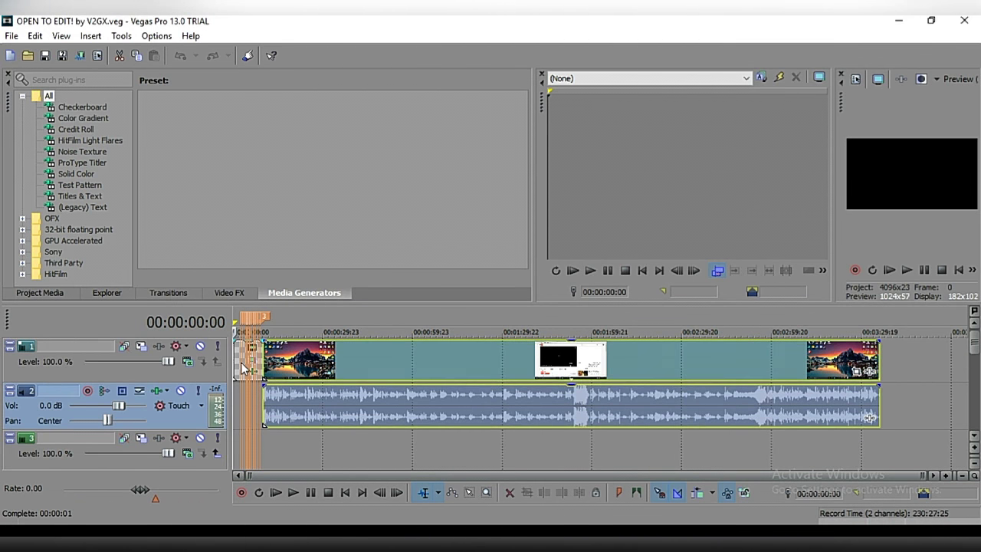
Step: Play the intro from near the start and stop around 00:00:03:10 on the JBI title
left_click(244, 368)
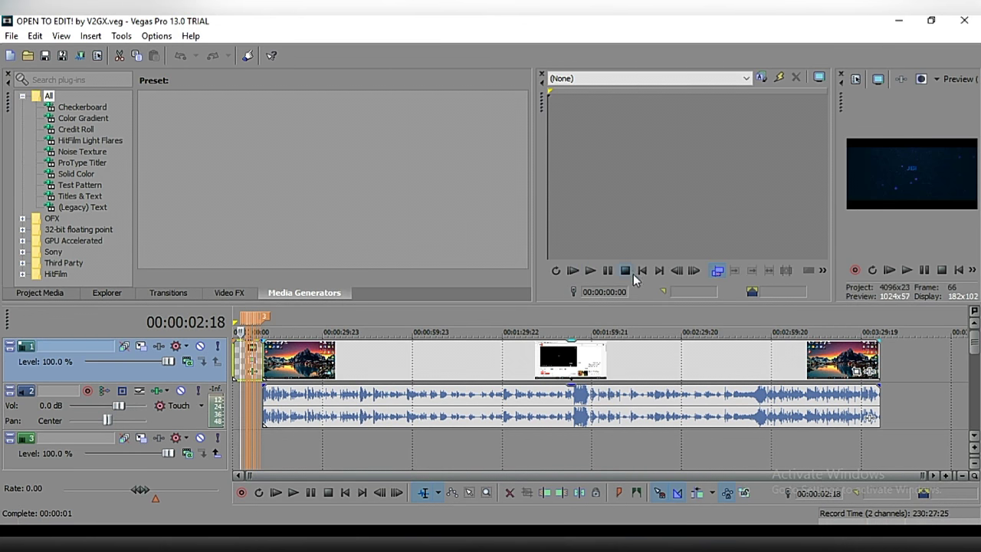
left_click(594, 271)
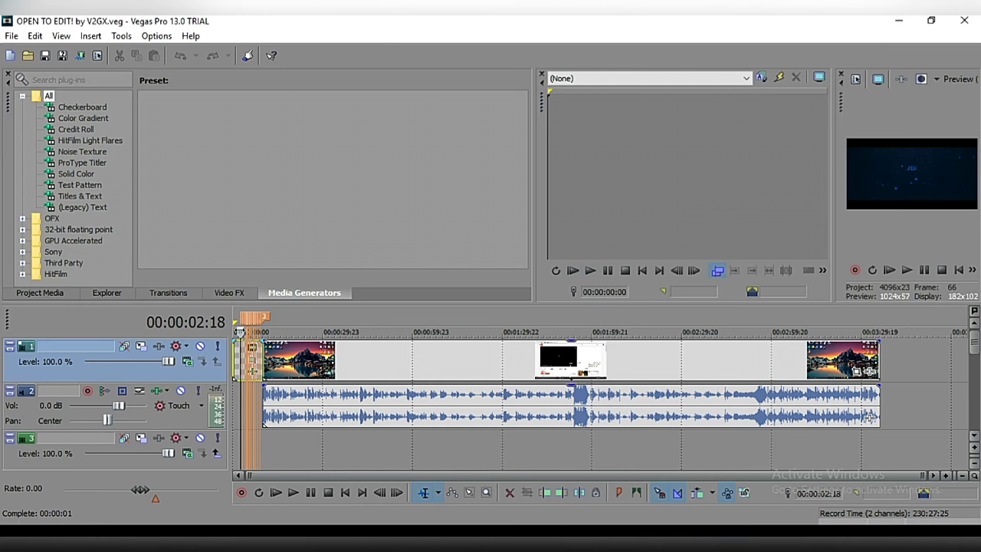
key("space")
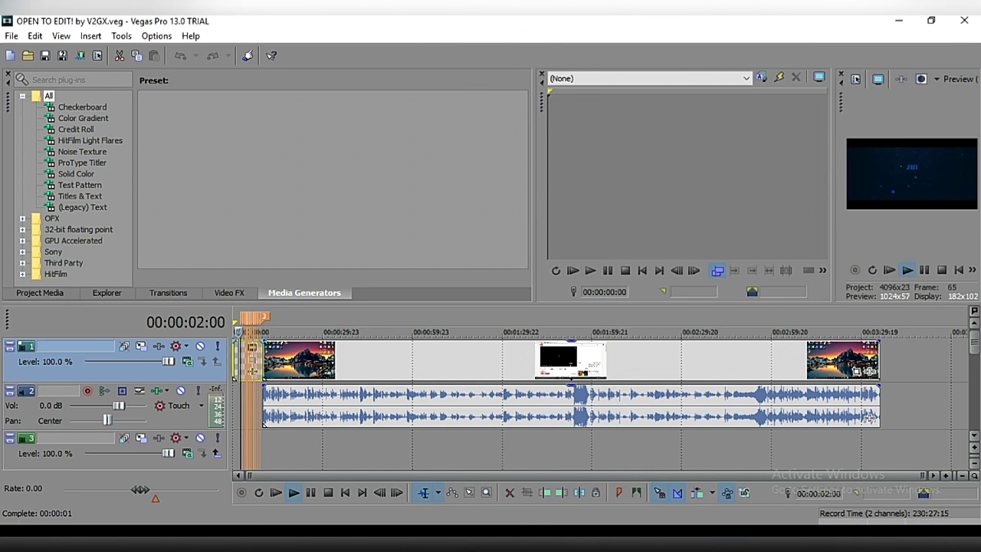
key("space")
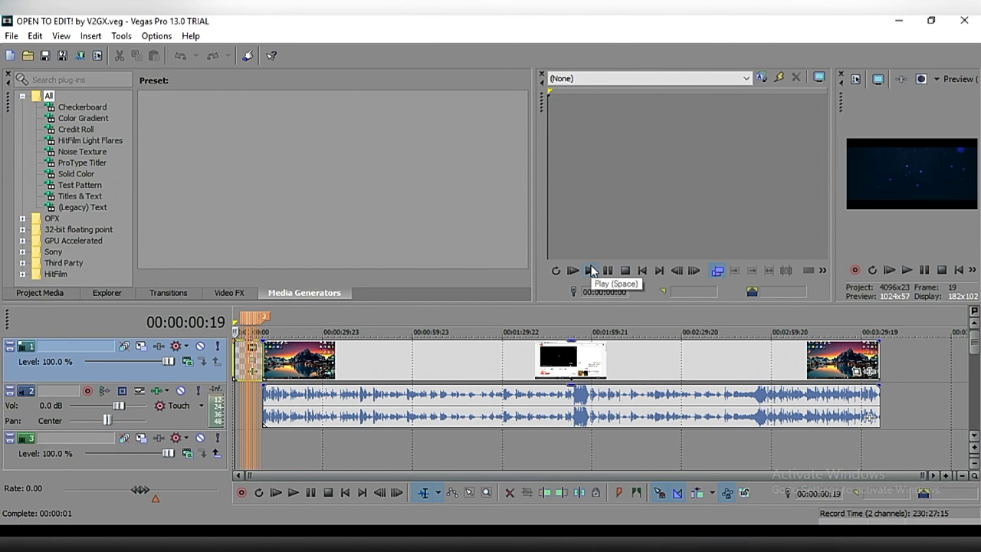
left_click(901, 266)
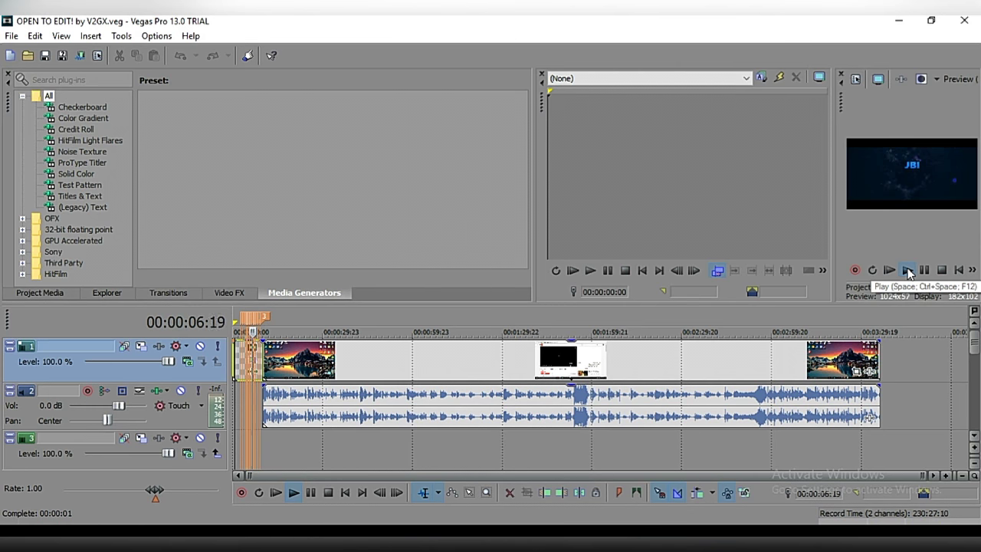
left_click(907, 270)
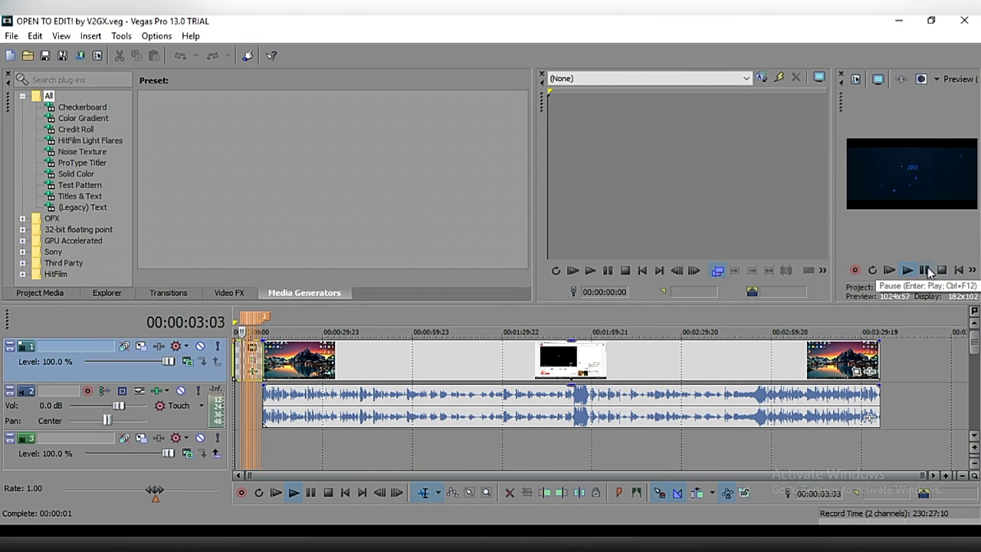
left_click(925, 270)
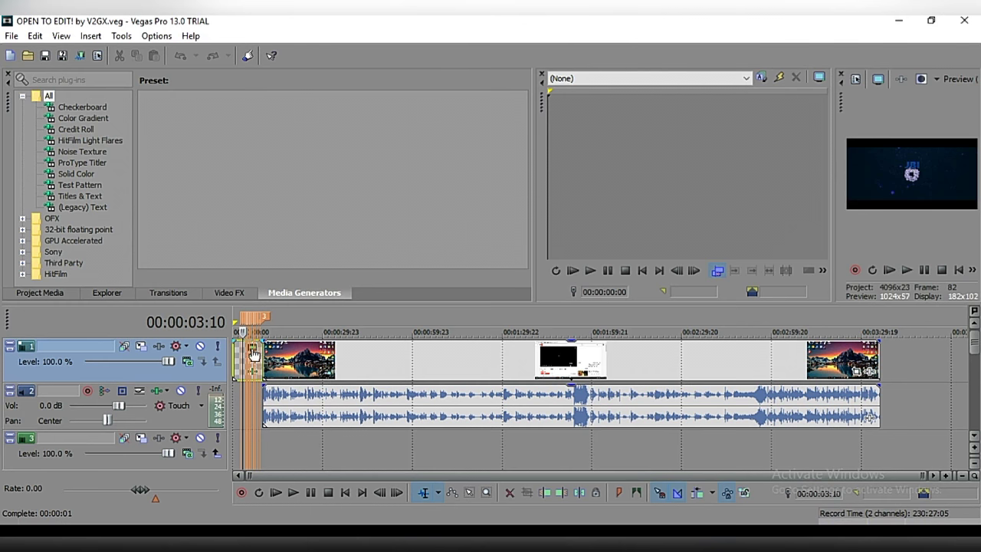
Step: Replace the JBI title text with 'just', 'break', 'it' on three lines
left_click(252, 370)
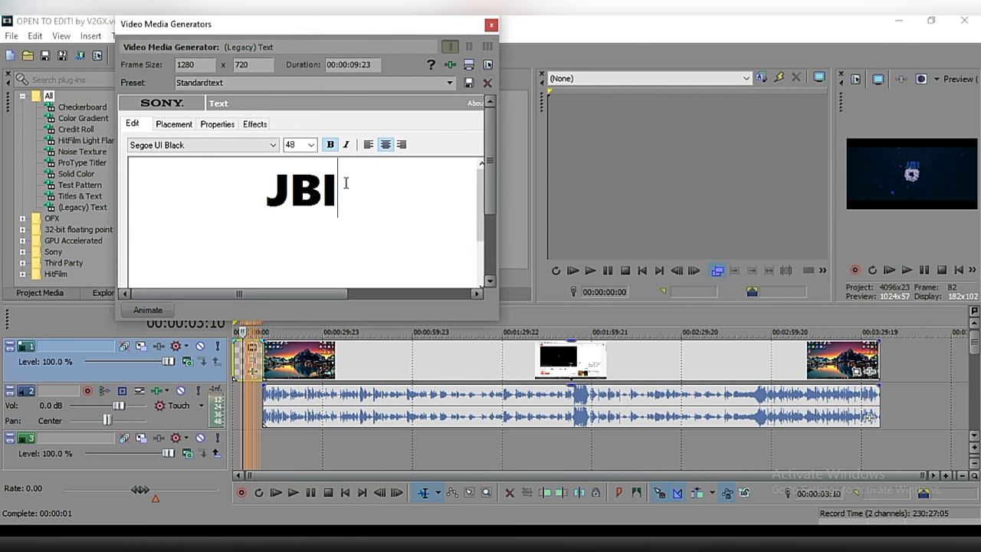
key("BackSpace")
key("BackSpace")
key("BackSpace")
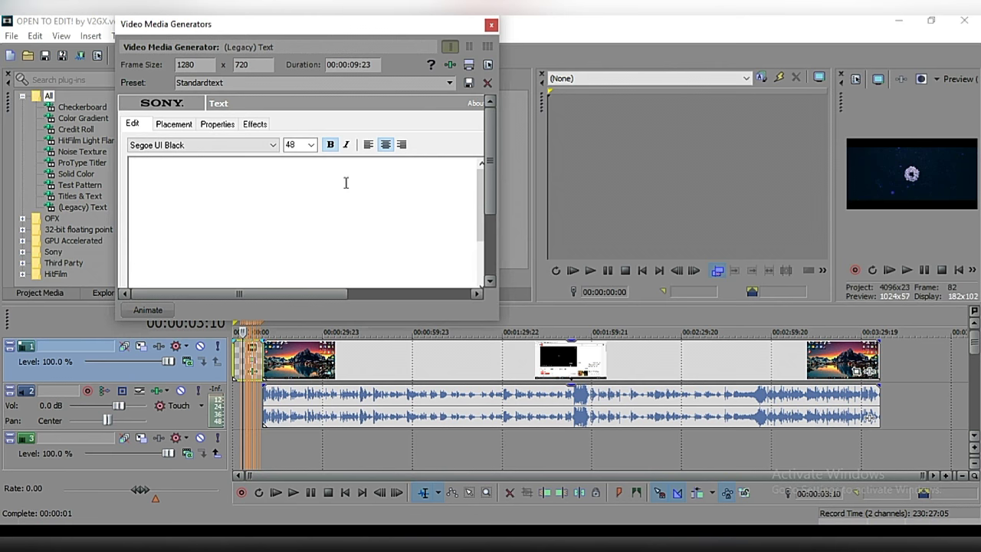
type("jus")
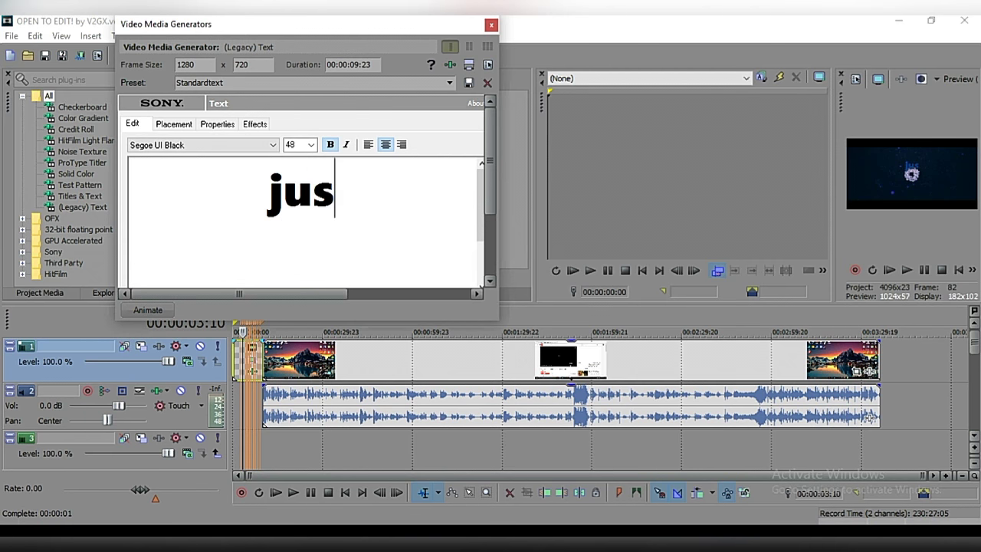
type("t")
key("Return")
type("br")
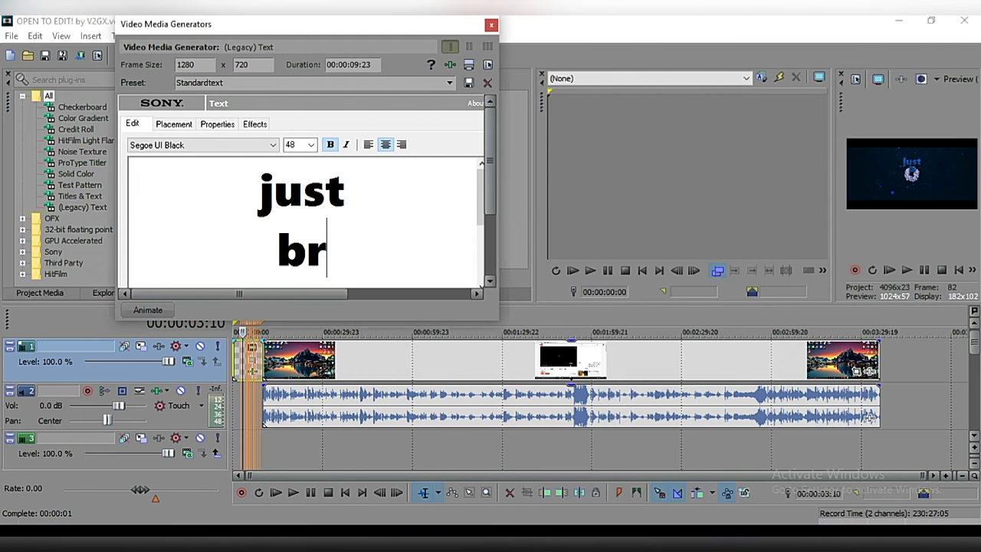
type("eak")
key("Return")
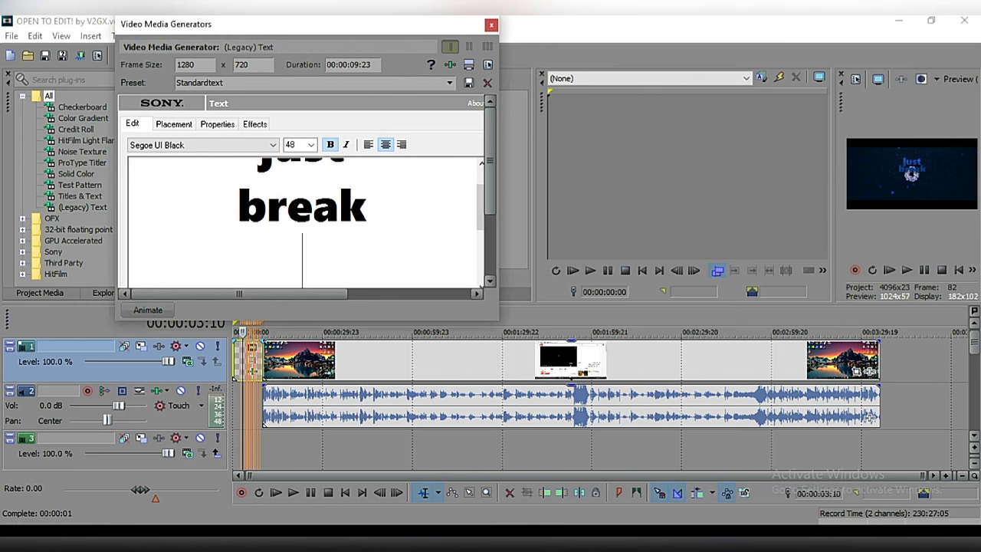
type("it")
Step: Retype the title in capitals as JUST / BREAK / IT, one word per line
key("BackSpace")
key("BackSpace")
key("BackSpace")
key("BackSpace")
key("BackSpace")
key("BackSpace")
key("BackSpace")
key("BackSpace")
key("BackSpace")
key("BackSpace")
key("BackSpace")
key("BackSpace")
key("BackSpace")
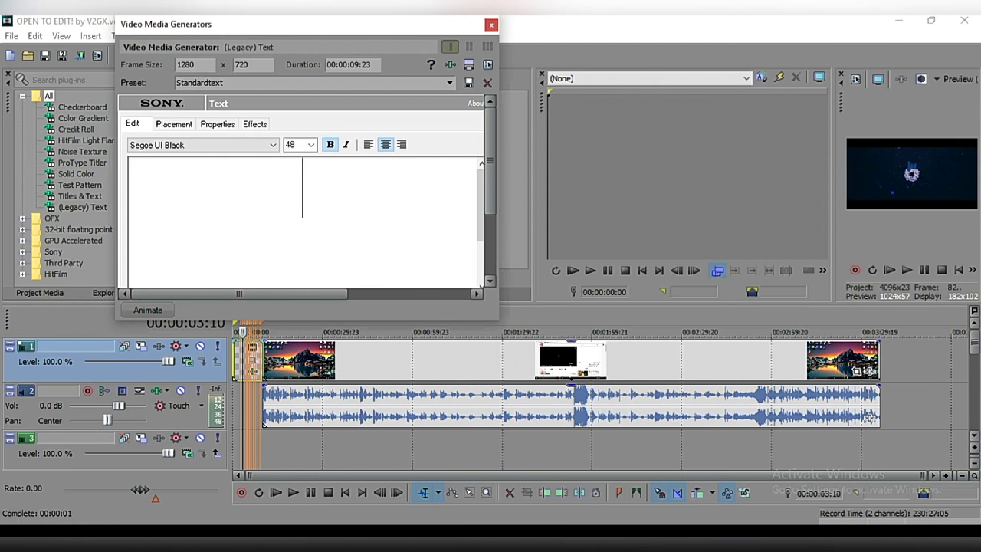
type("JUST")
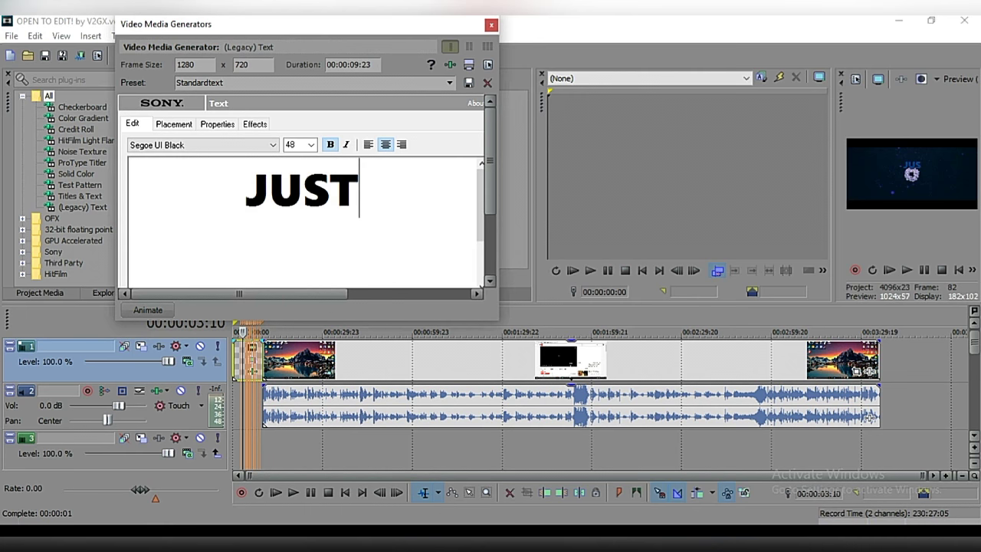
key("Return")
type("BR")
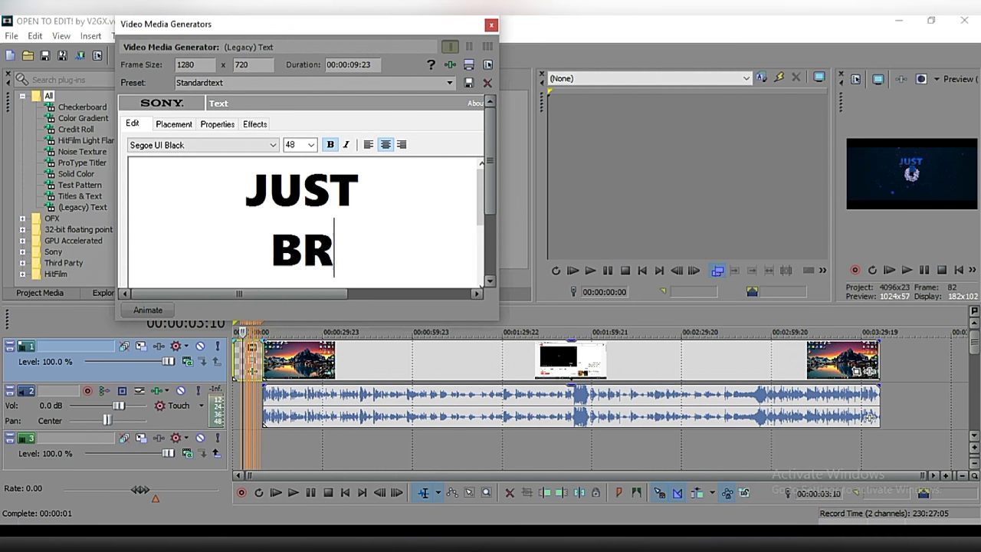
type("EAK")
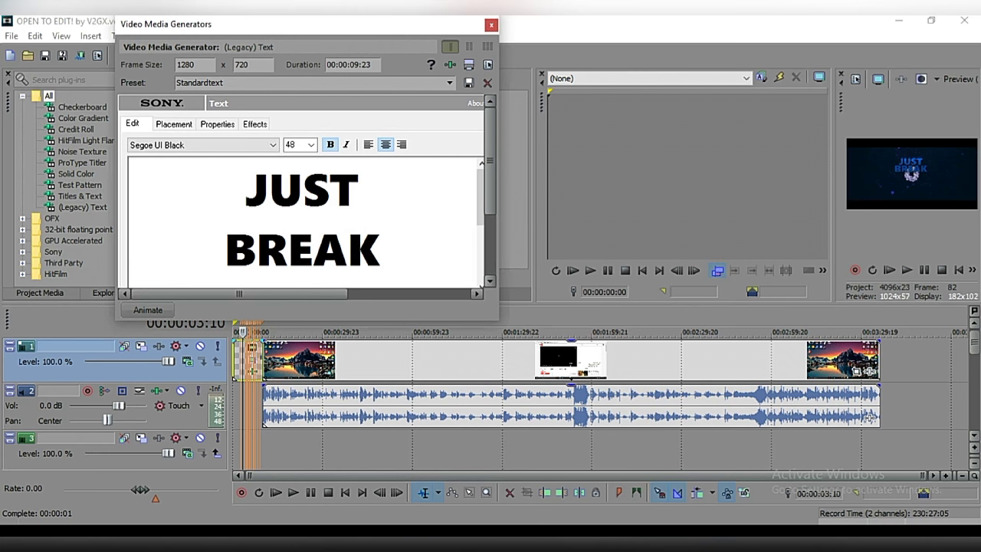
key("Return")
type("IT")
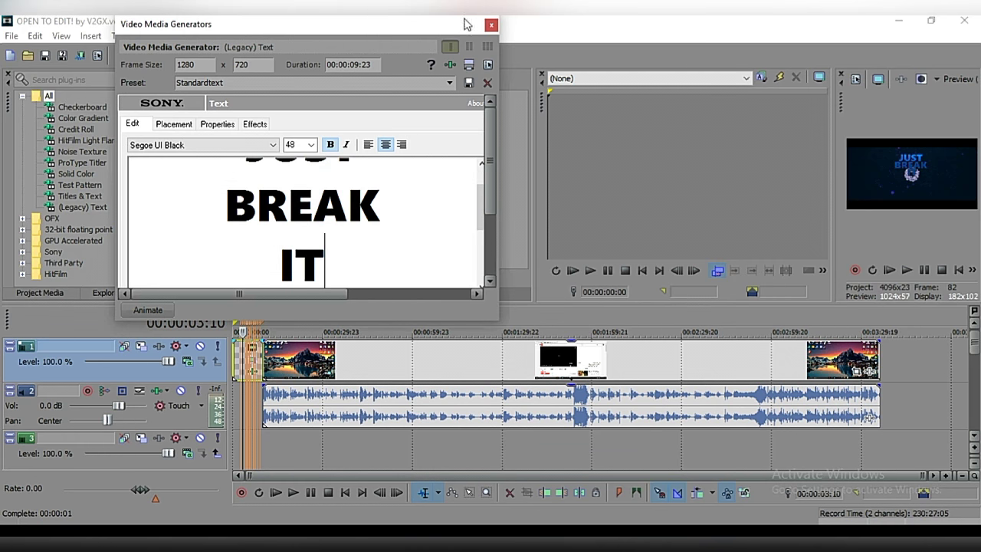
Step: Close the Video Media Generators window and play the intro, pausing near 00:00:08:11 on JUST BREAK IT
left_click(491, 28)
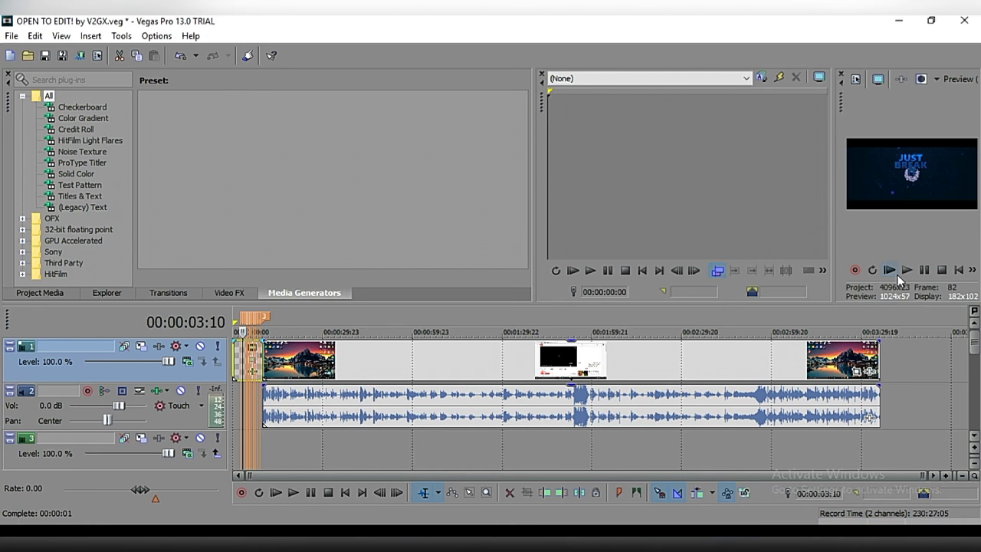
left_click(895, 273)
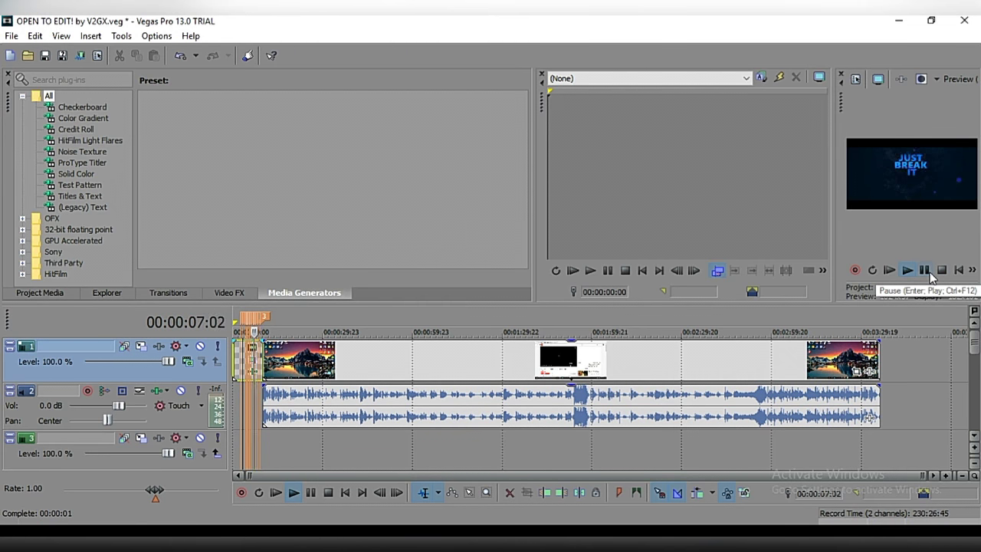
left_click(925, 271)
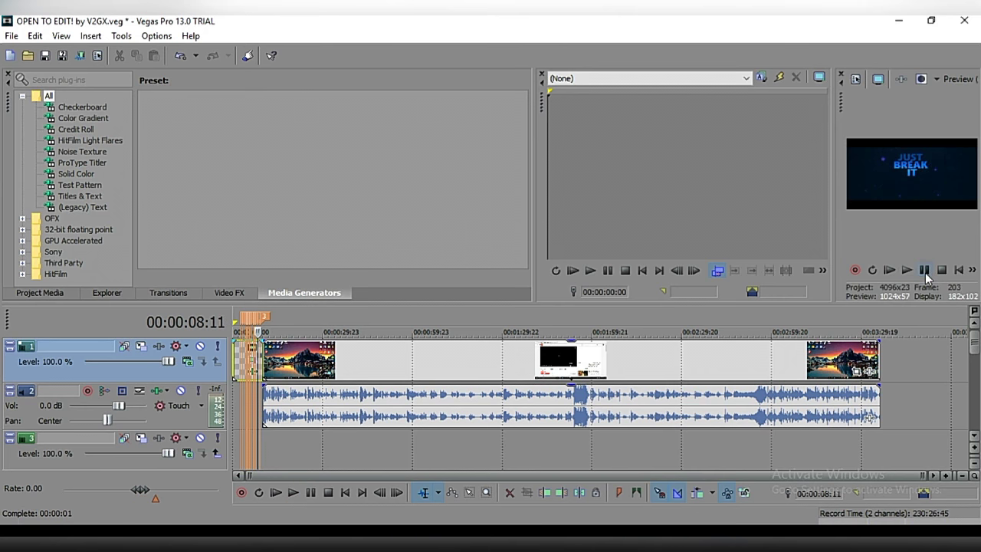
Step: Nudge the title event's Pan/Crop frame slightly, then close the Video Event FX window
left_click(252, 358)
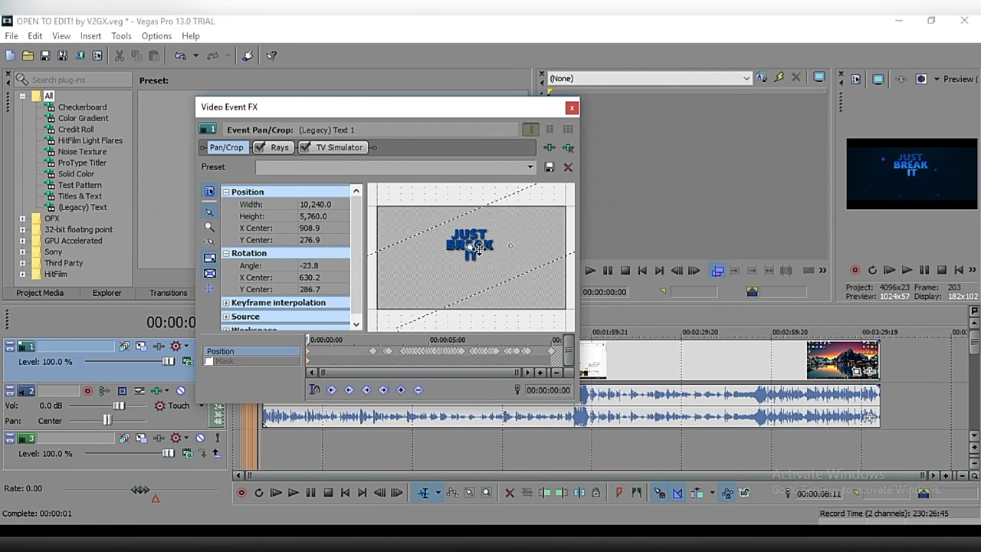
mouse_move(478, 249)
left_mouse_down()
mouse_move(402, 213)
mouse_move(479, 242)
left_mouse_up()
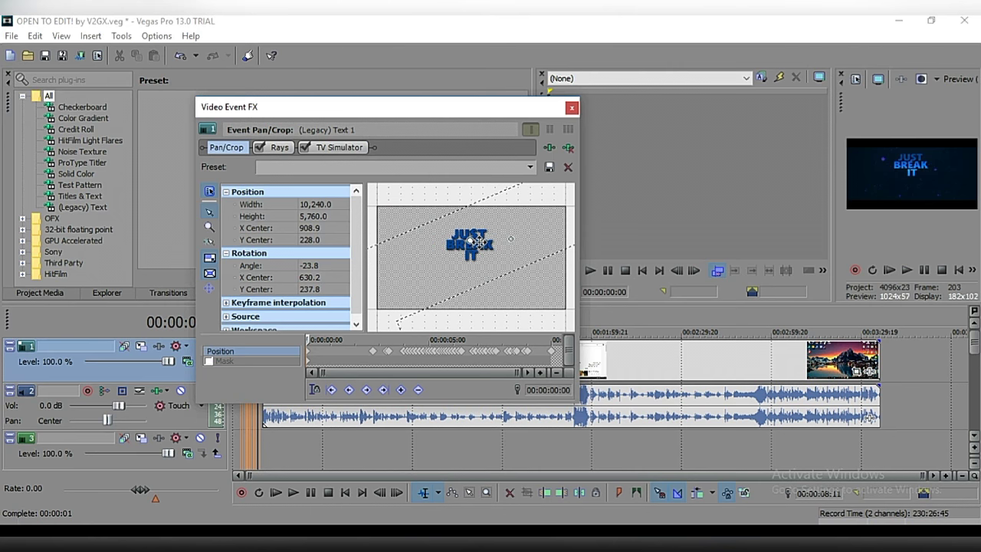
left_click(572, 108)
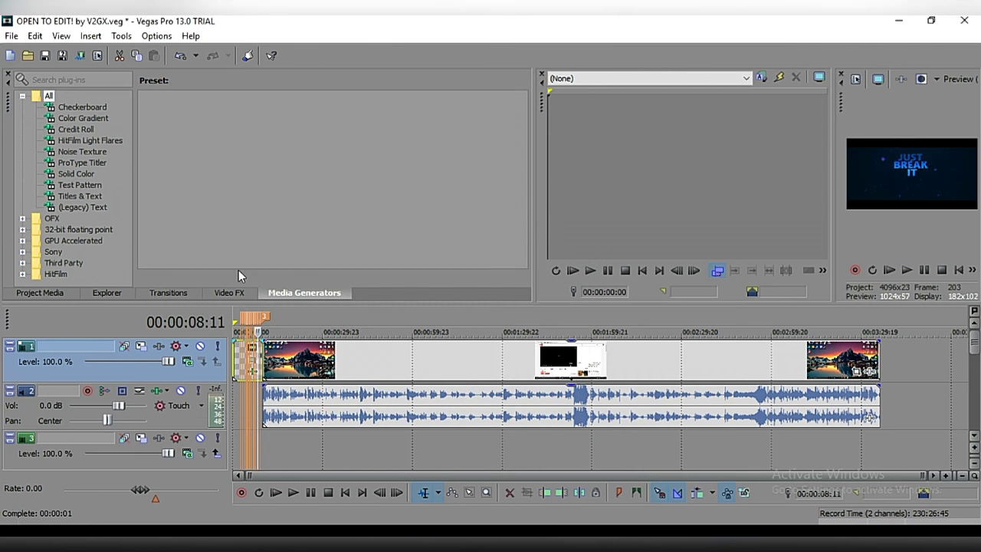
Step: Increase the title's Rays Aspect and play a quick preview
left_click(256, 373)
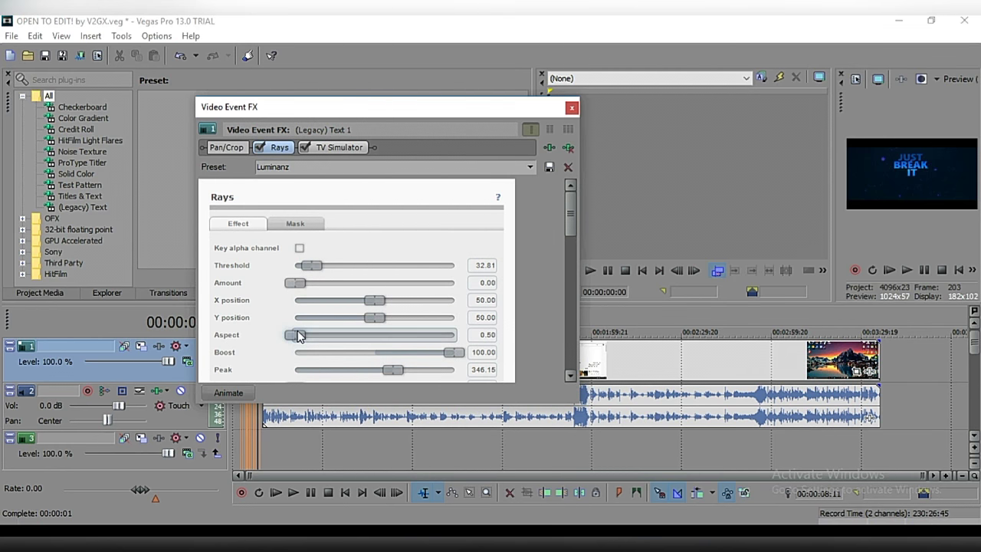
left_click_drag(299, 335, 364, 339)
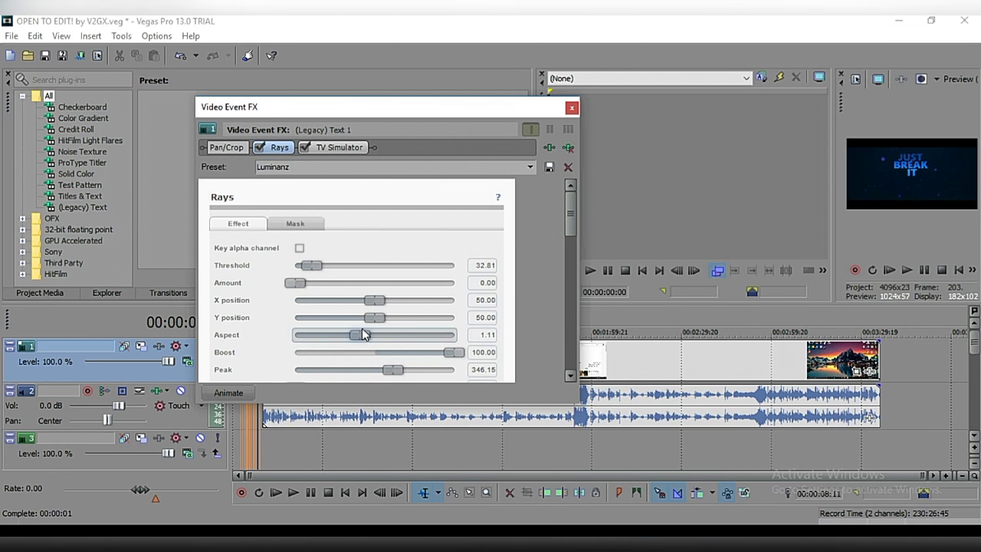
left_click(888, 270)
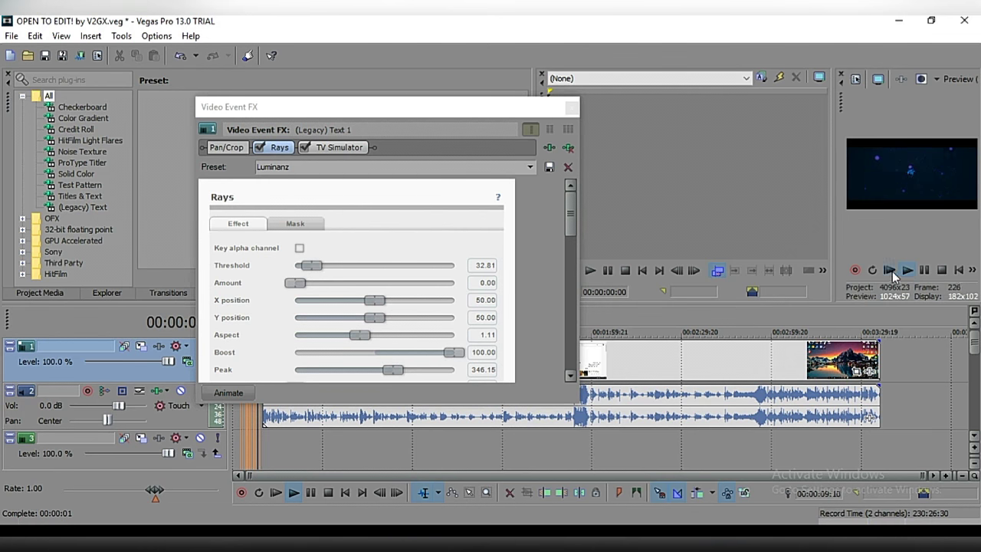
key("space")
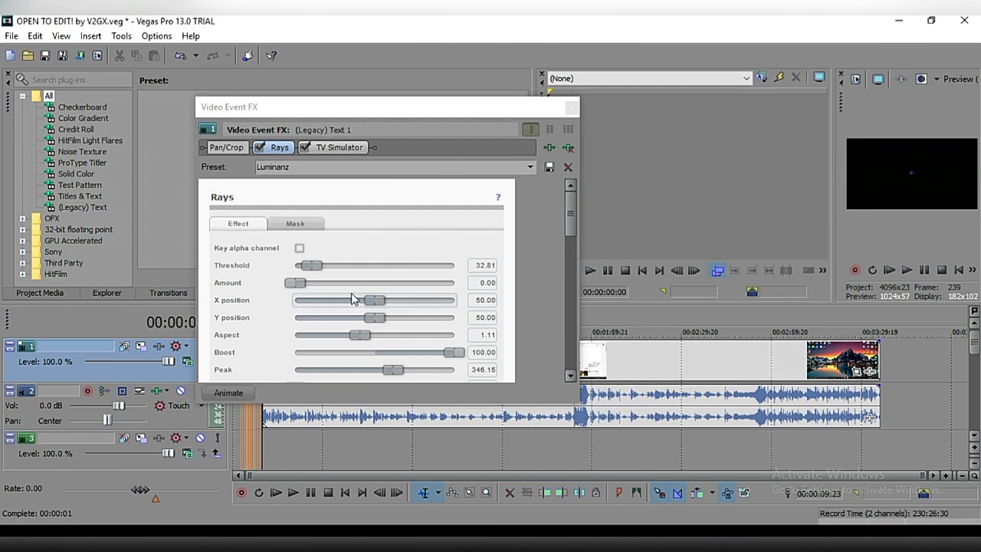
Step: Set Rays Aspect to 1.03 and Threshold to 80.66, then replay the intro
left_click(366, 340)
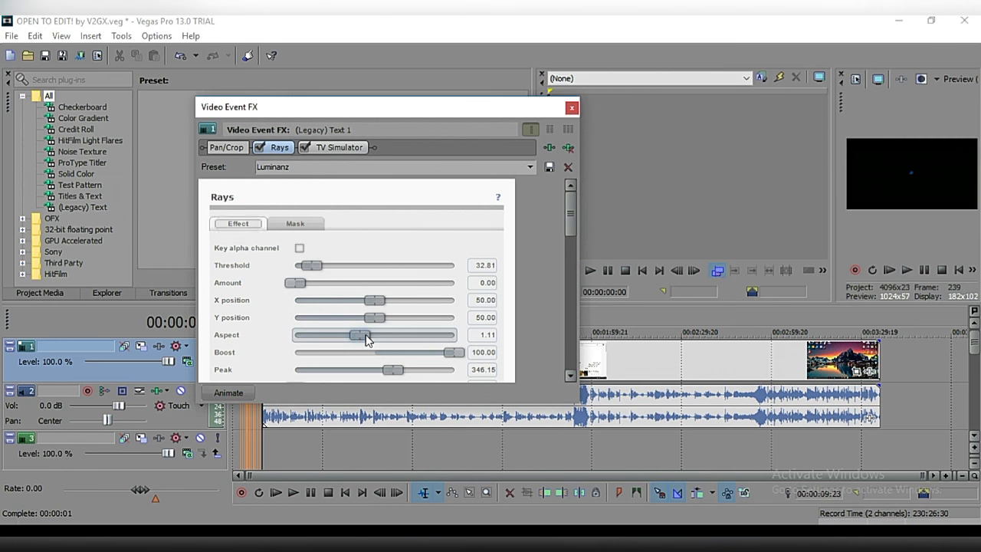
left_click_drag(366, 339, 360, 340)
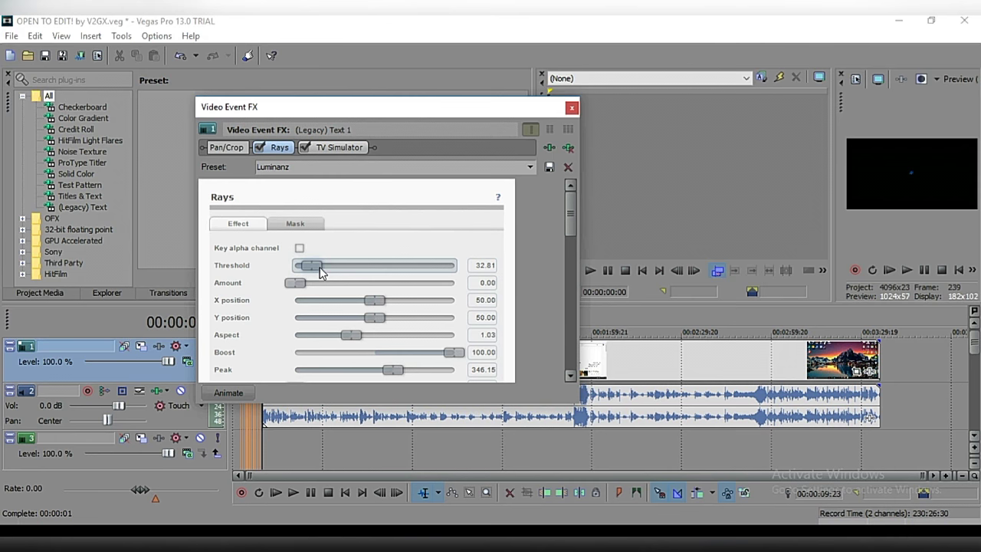
left_click_drag(321, 270, 423, 272)
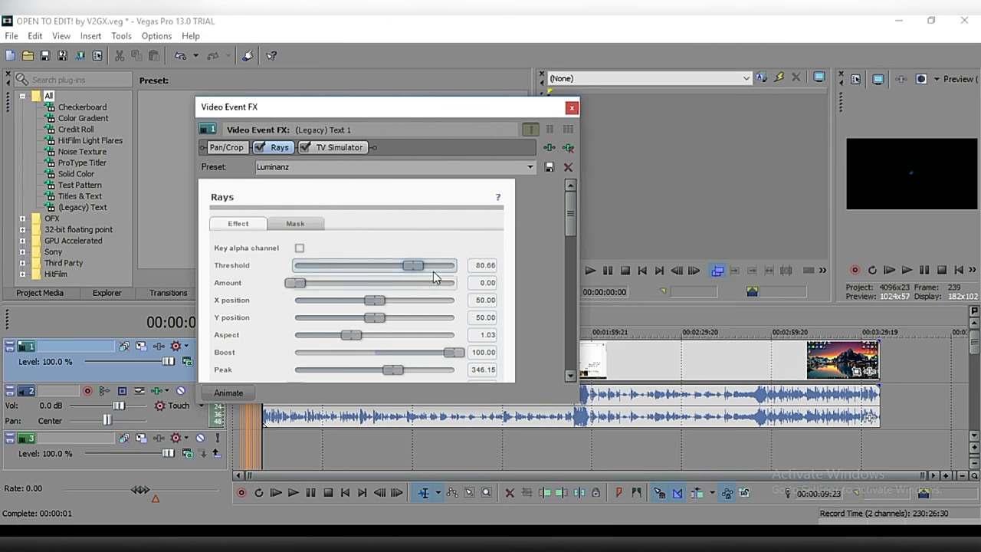
left_click(893, 269)
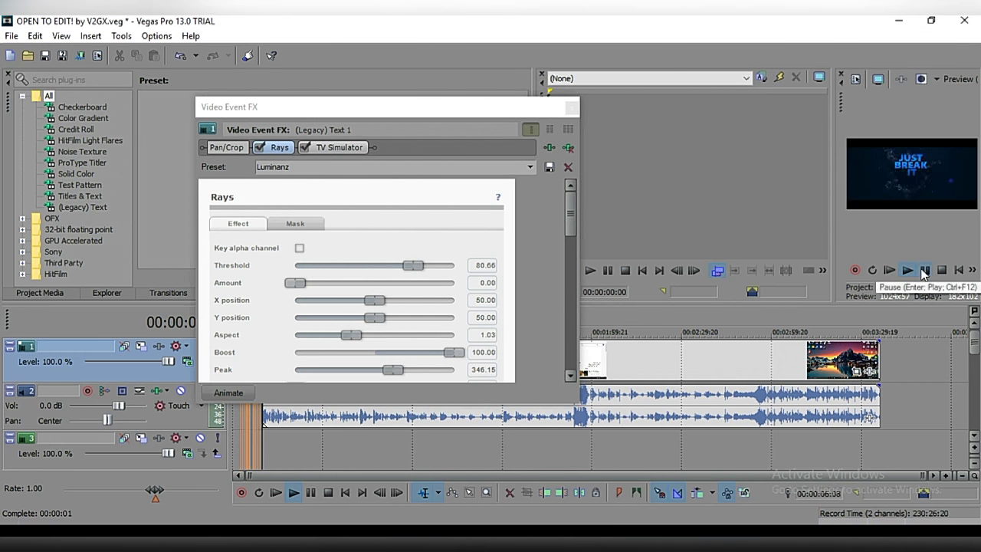
Step: Raise the Rays amount to 59.28, preview the result, and check the Mask settings
left_click(924, 271)
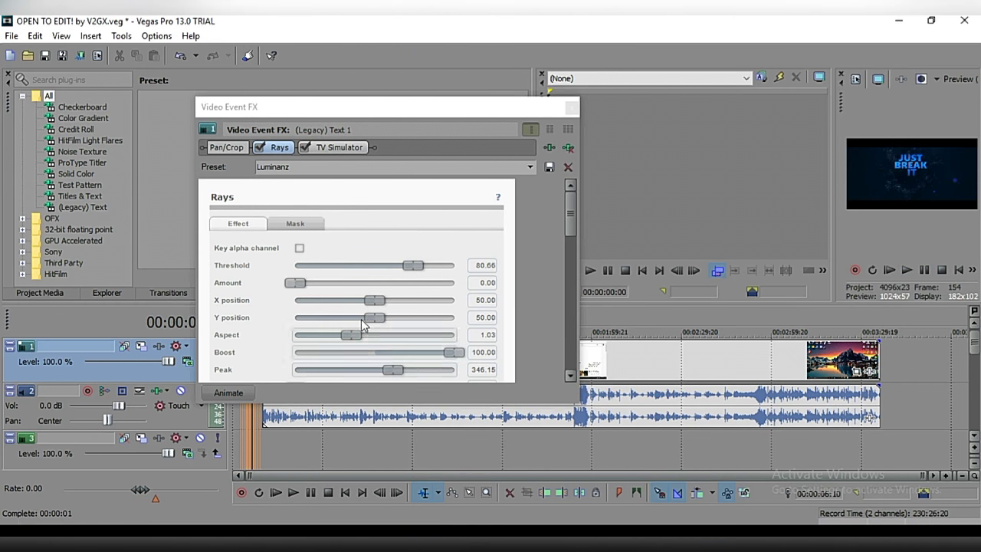
left_click_drag(299, 283, 403, 283)
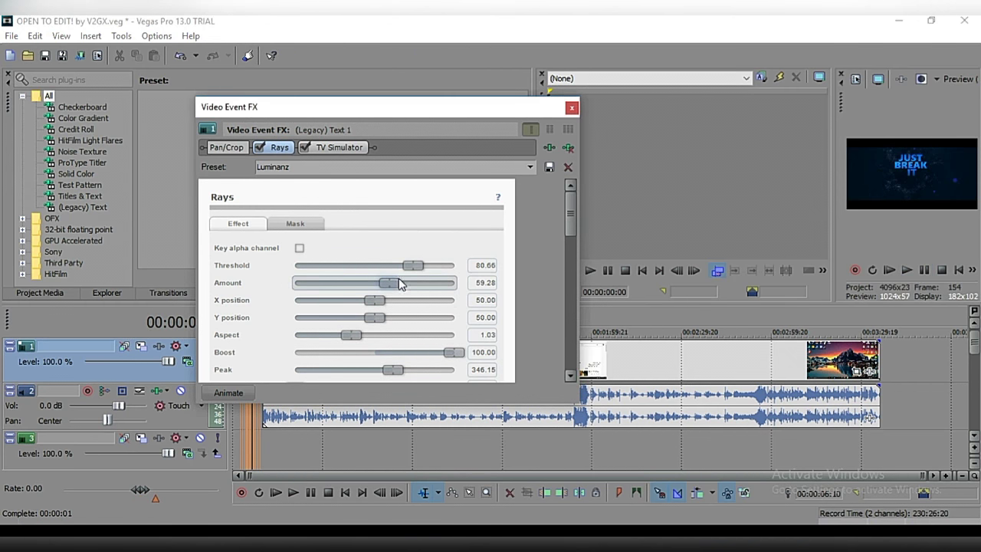
left_click(908, 271)
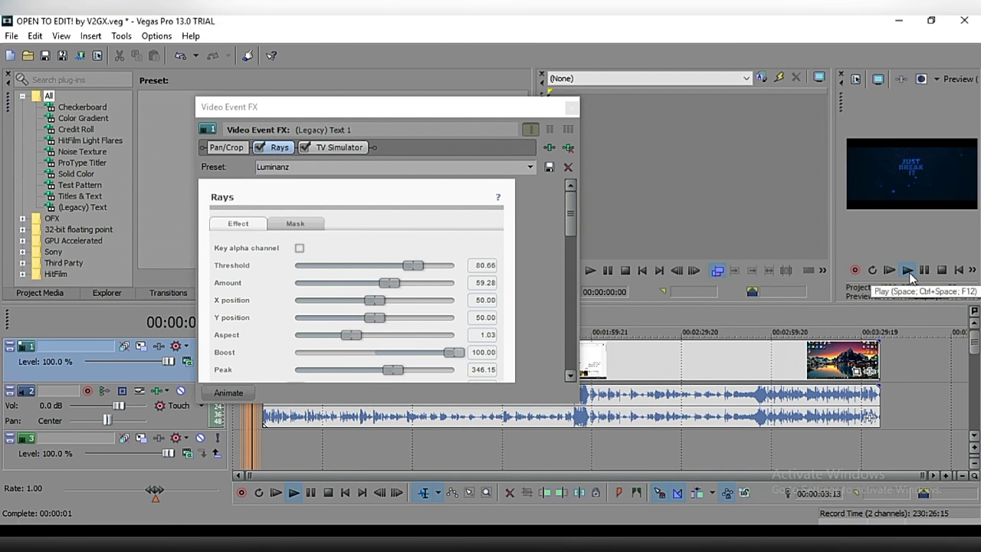
left_click(925, 271)
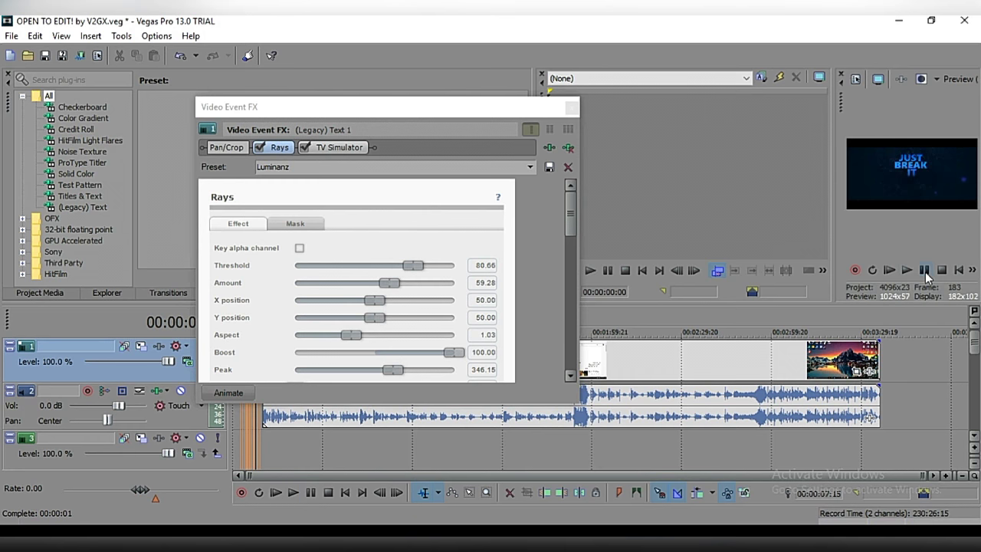
left_click(298, 223)
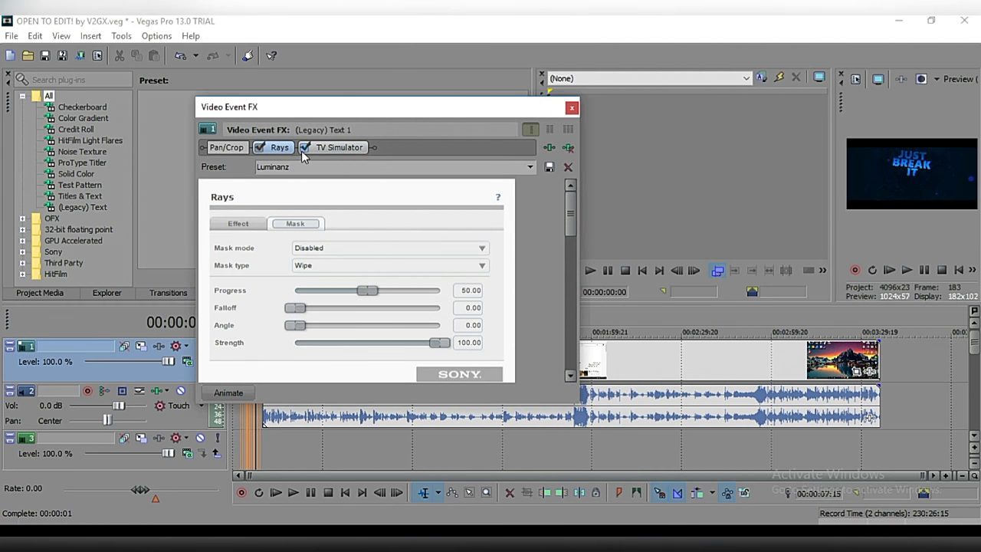
Step: Close the effects window, minimize Vegas, Explorer and the browser, and exit Chrome
left_click(571, 108)
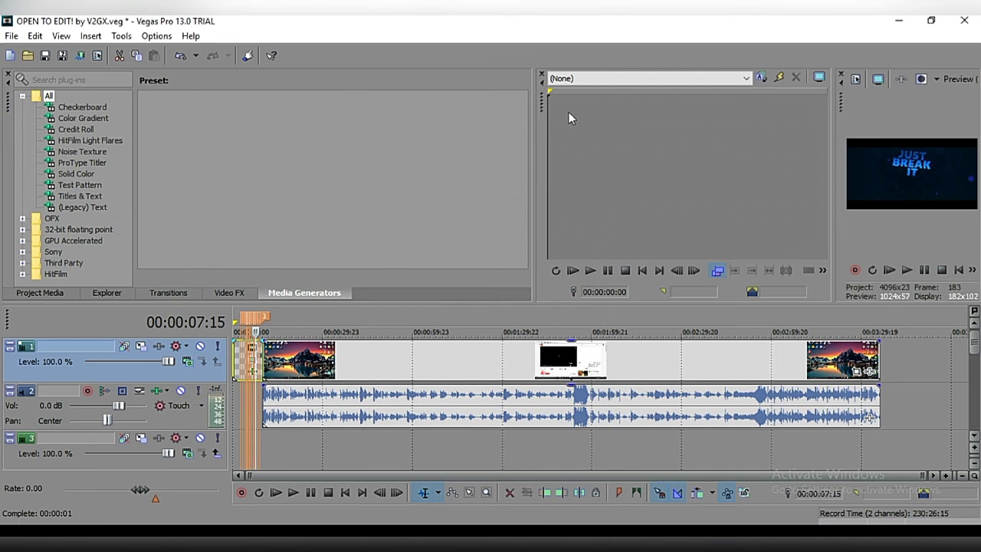
left_click(899, 20)
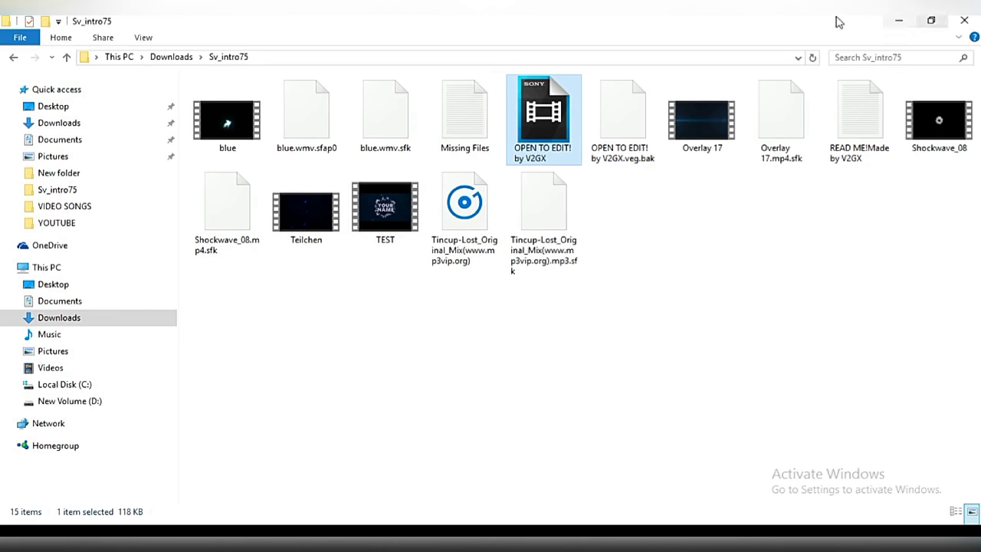
left_click(903, 20)
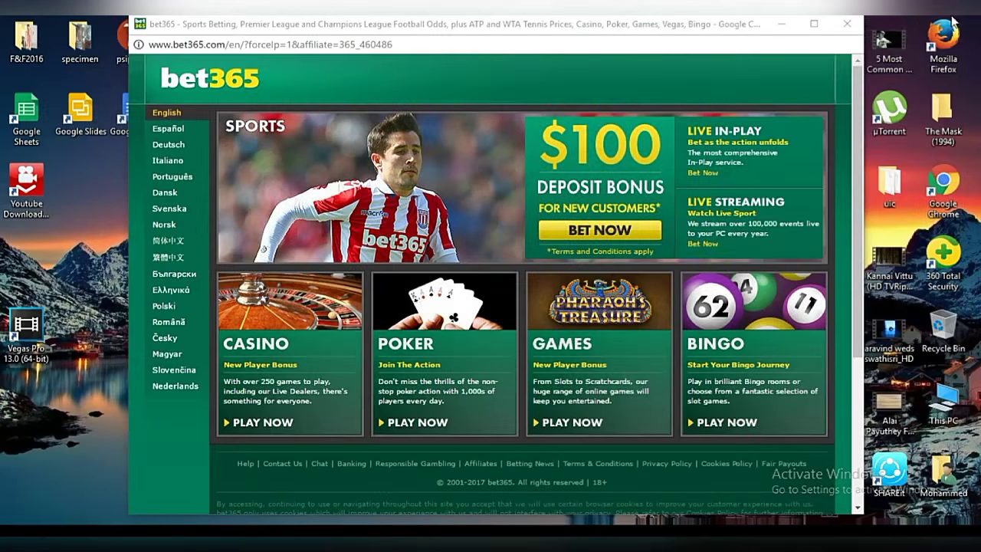
left_click(899, 21)
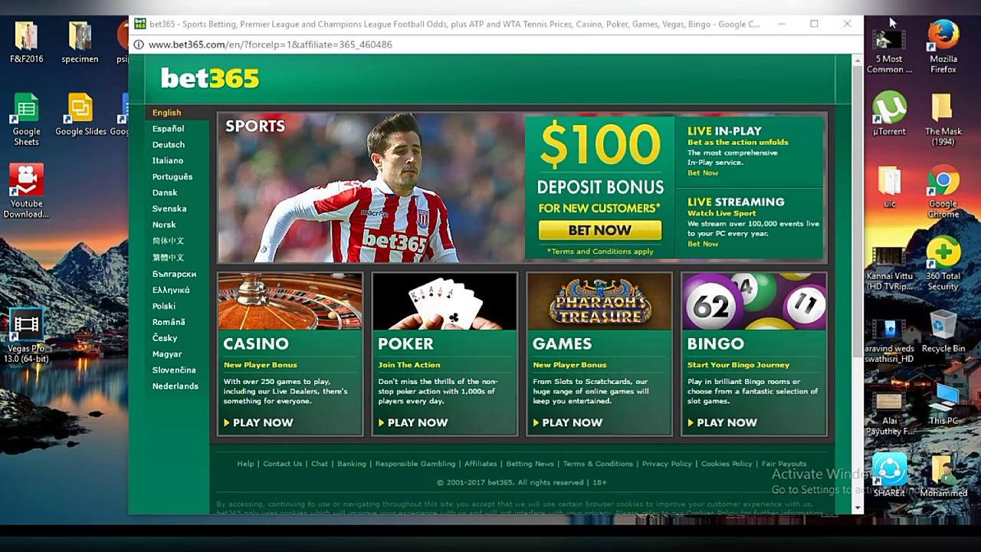
left_click(847, 24)
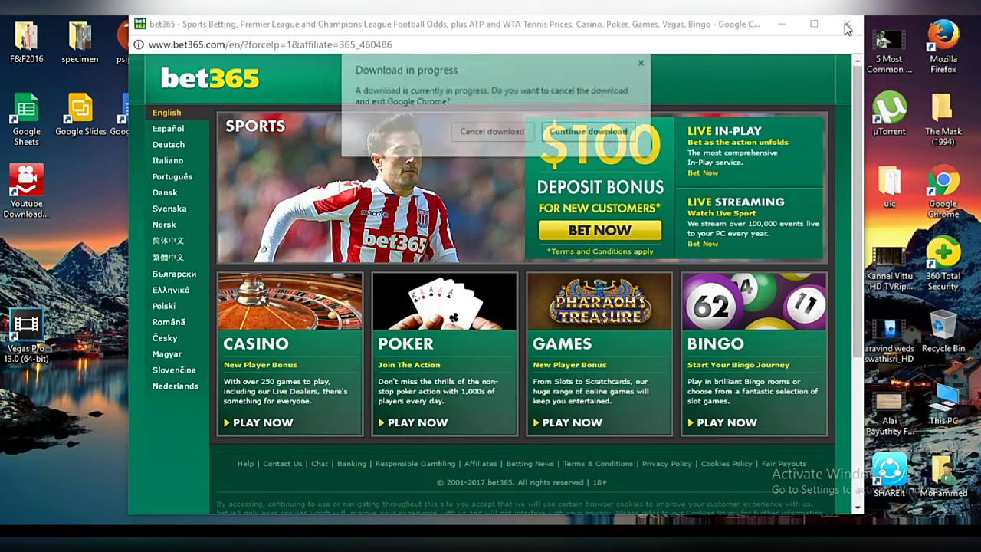
left_click(509, 134)
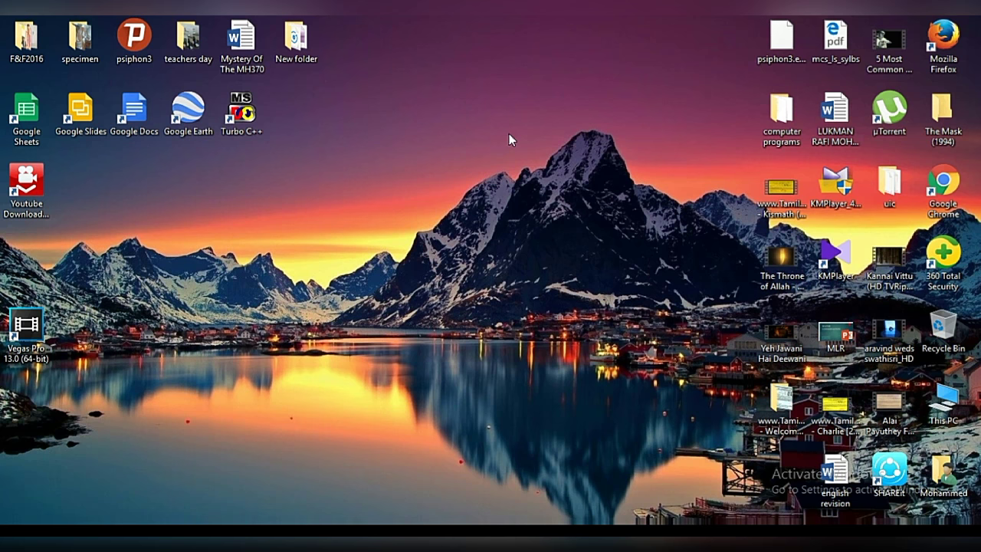